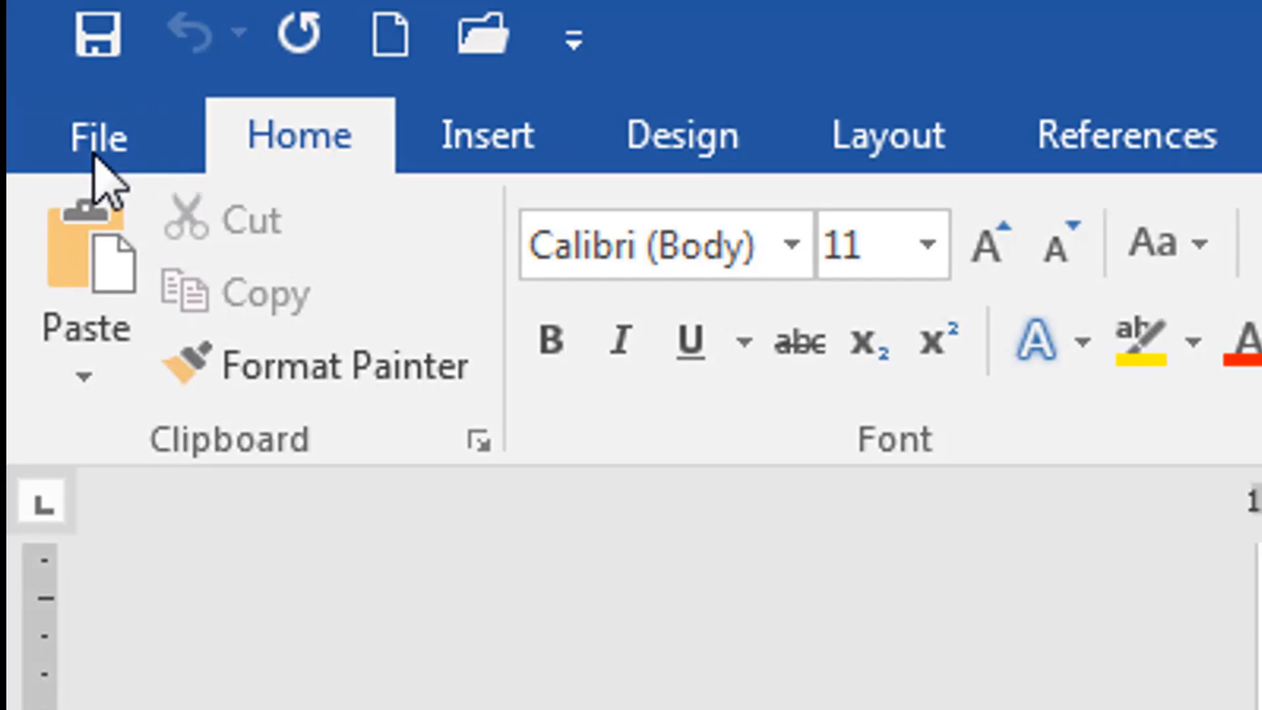
# Step: Create a new letter from the Adjacency letter template in File > New
pyautogui.click(91, 156)
pyautogui.click(150, 421)
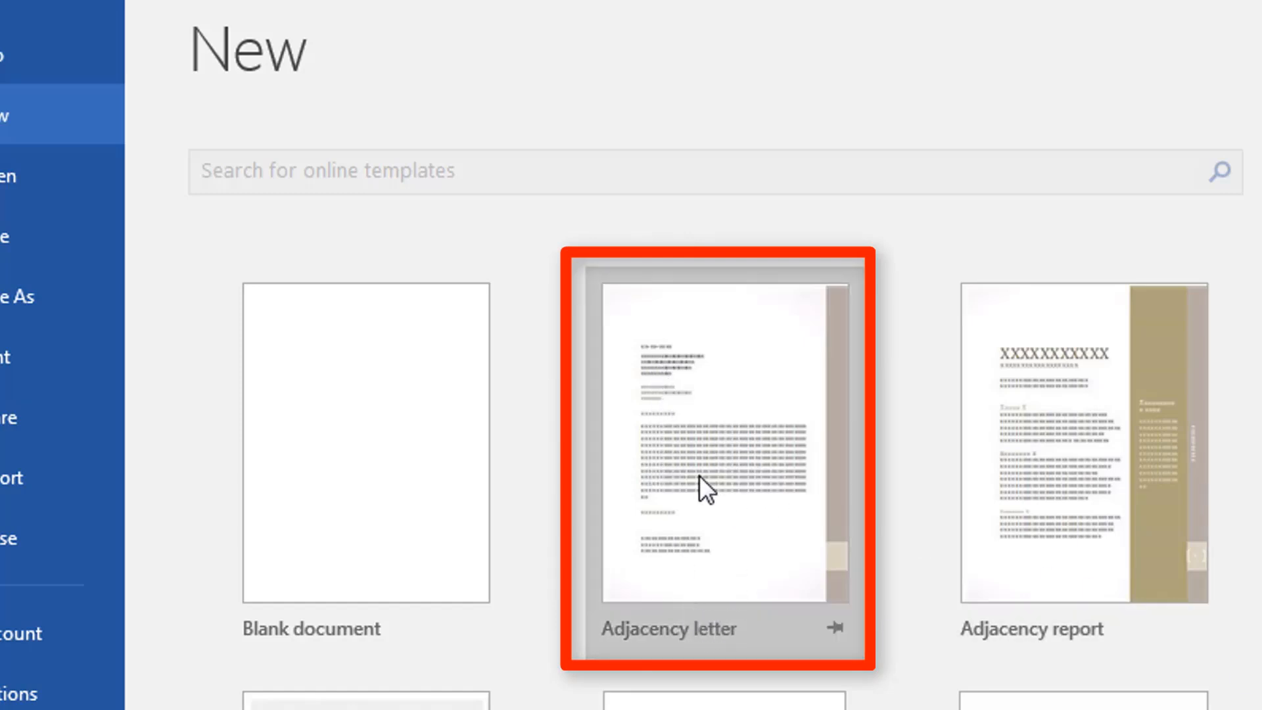
pyautogui.click(712, 450)
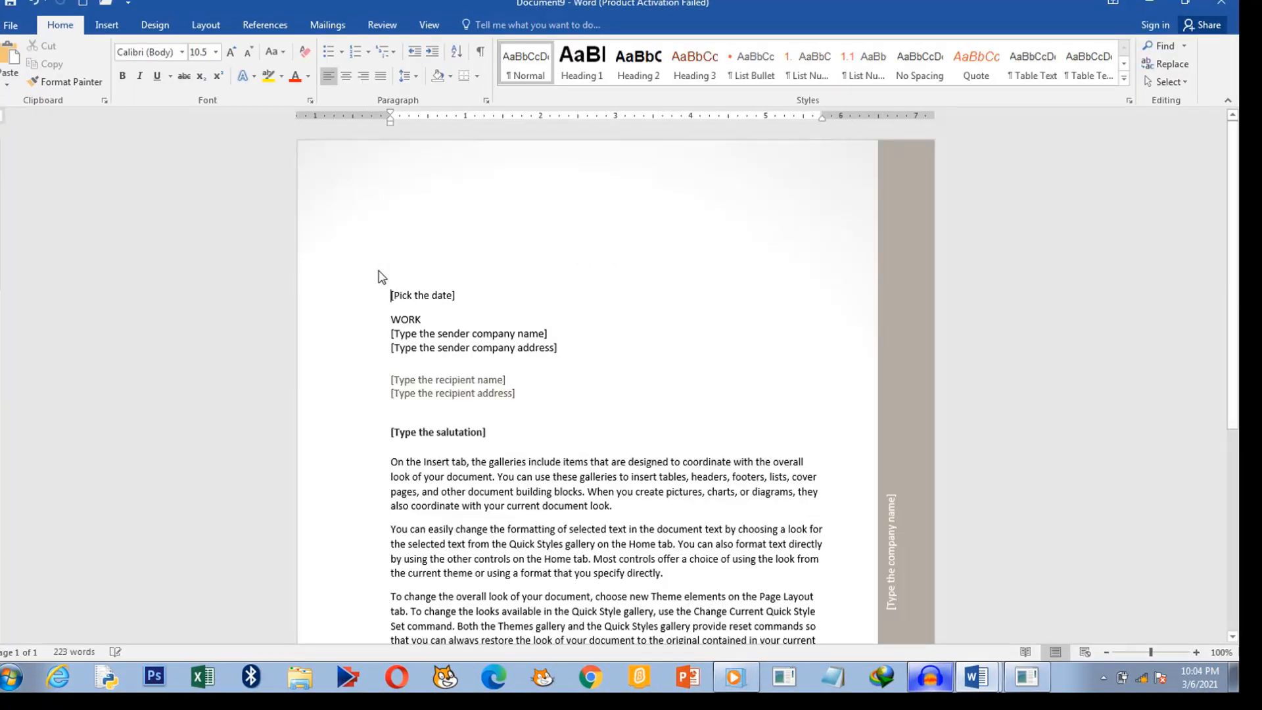
# Step: Review the new letter's placeholders and select the [Pick the date] placeholder
pyautogui.scroll(-10, 608, 359)
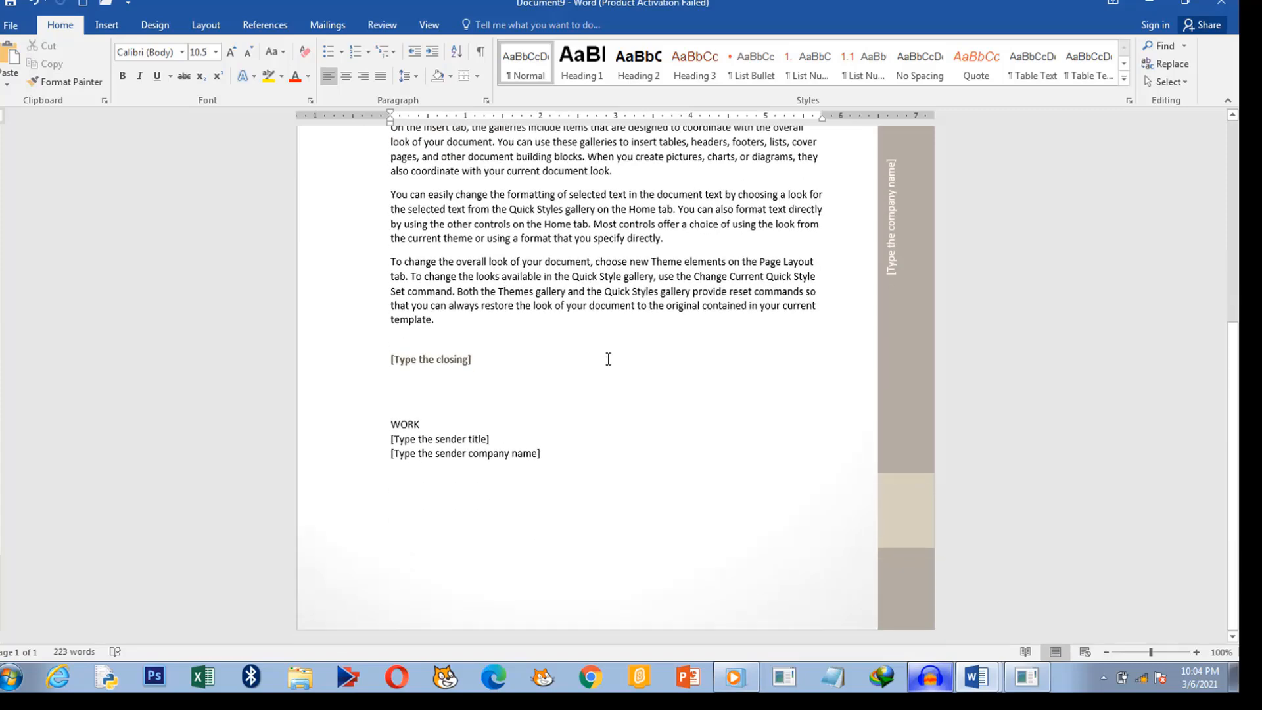
pyautogui.scroll(6, 608, 359)
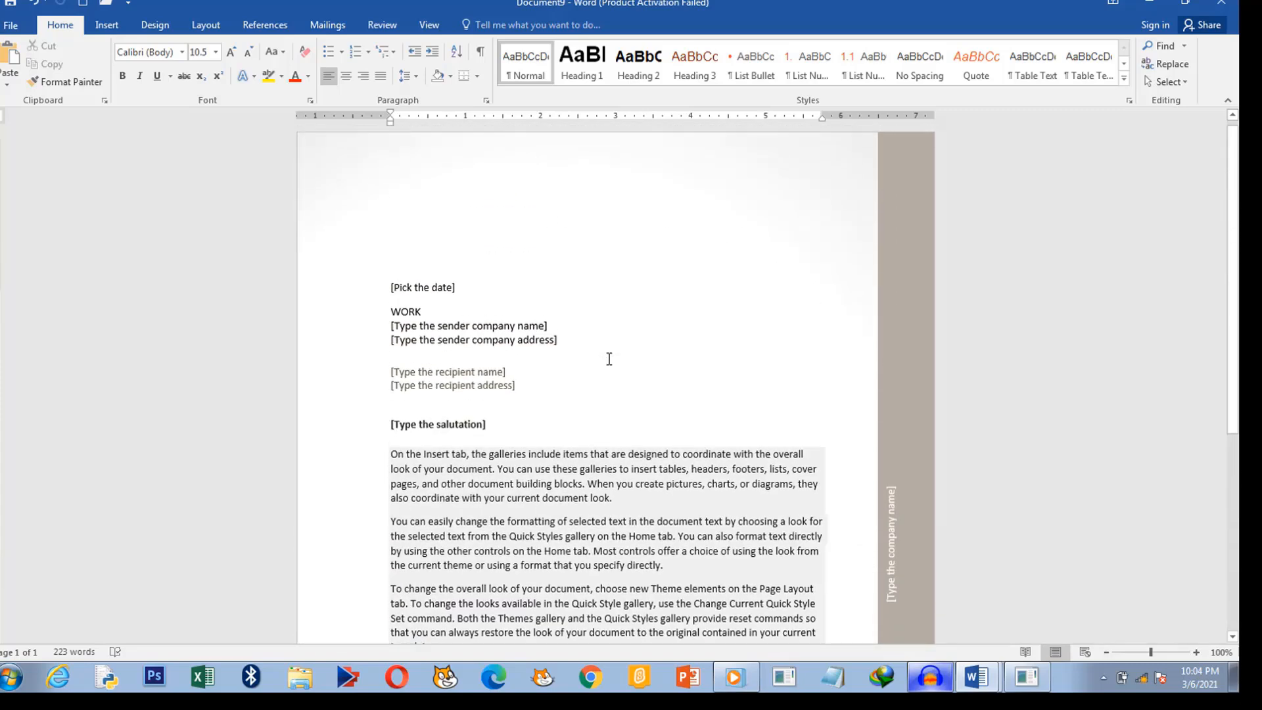
pyautogui.scroll(-5, 620, 437)
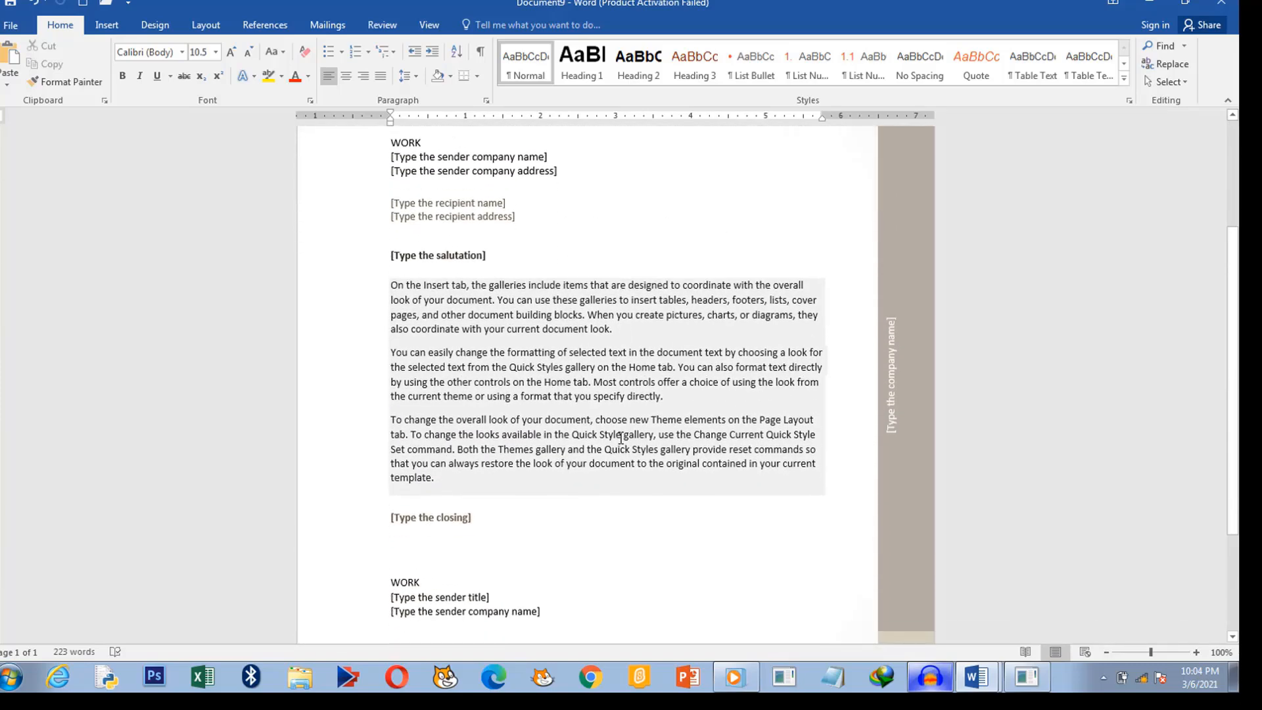
pyautogui.scroll(4, 590, 439)
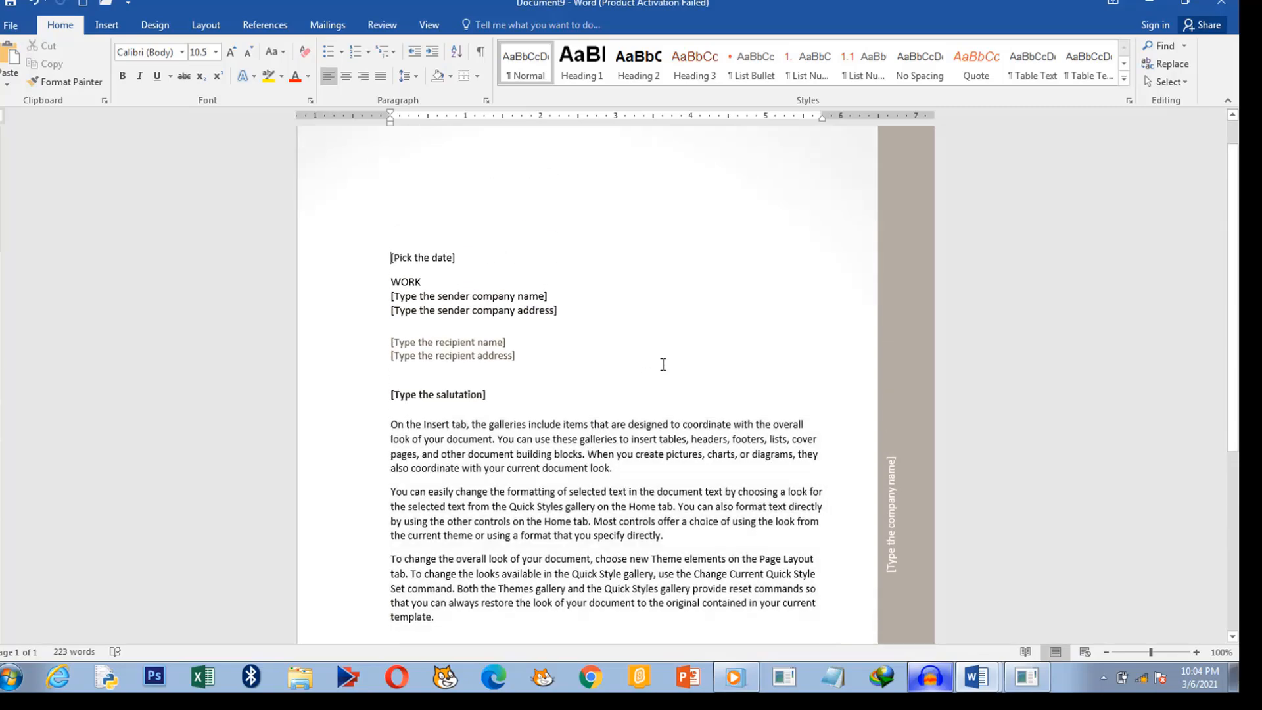
pyautogui.click(446, 267)
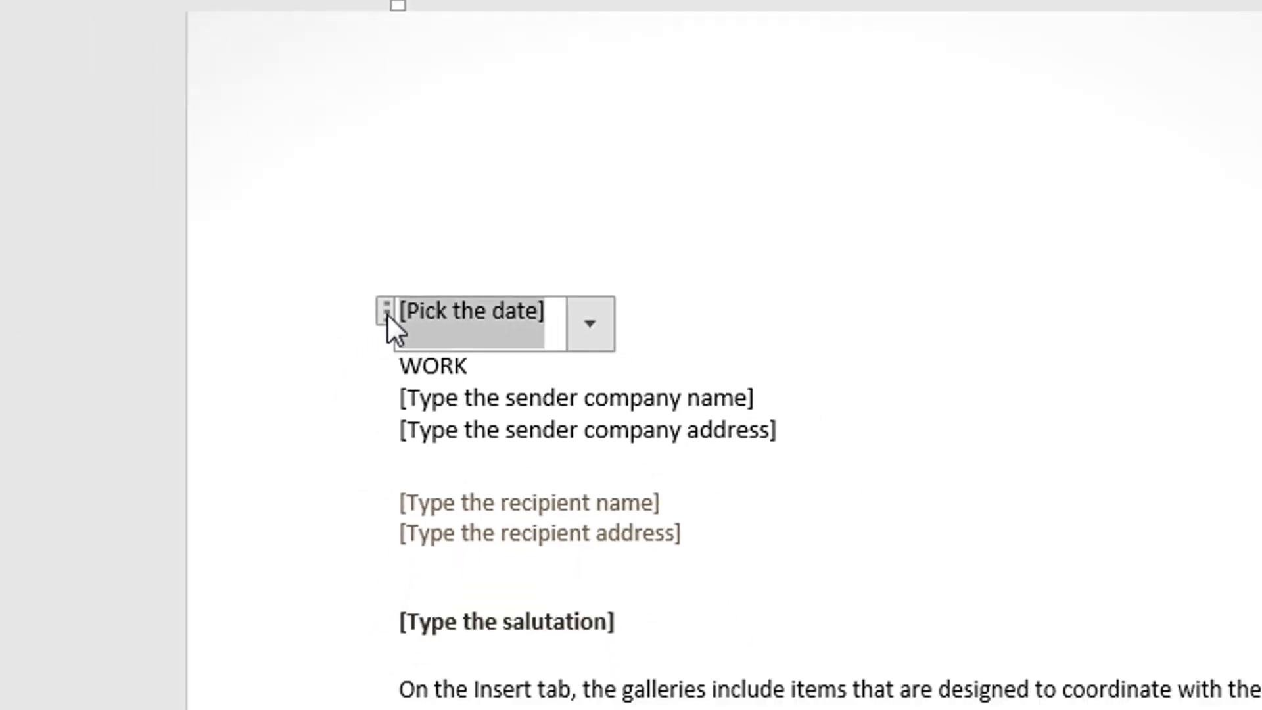
# Step: Delete the date and WORK placeholders and enter the date '19th February, 2021'
pyautogui.click(337, 324)
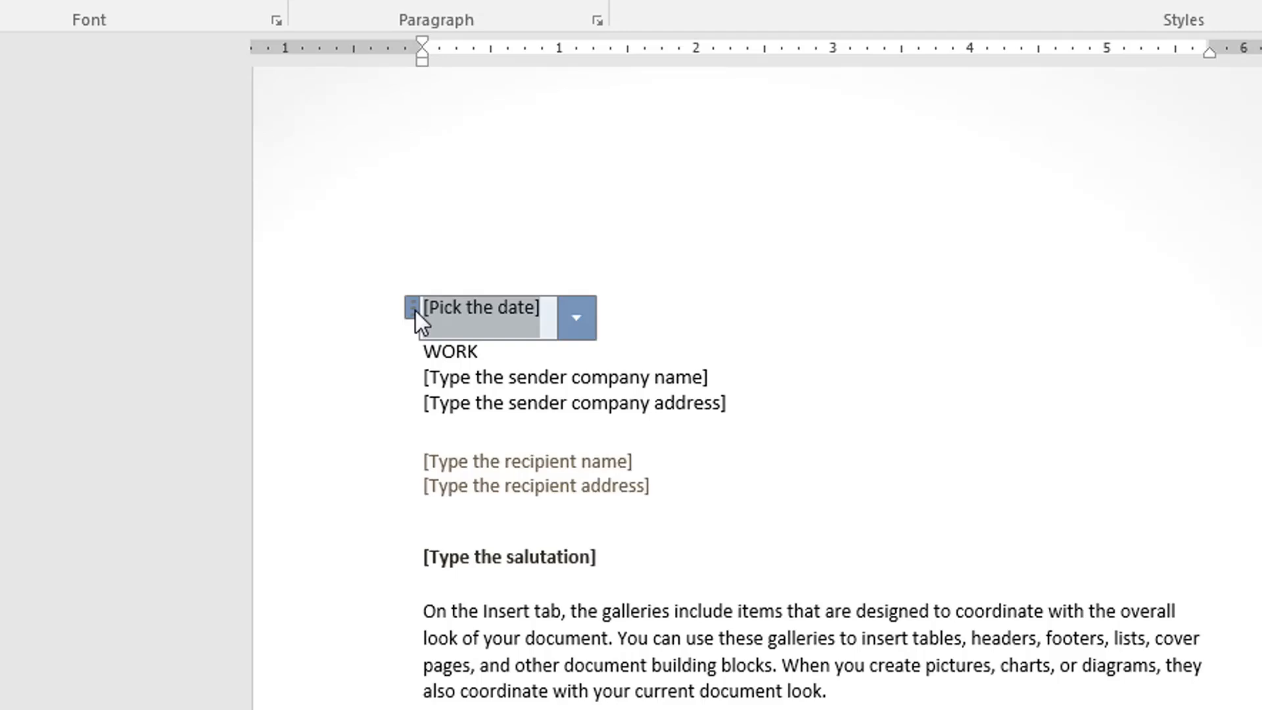
pyautogui.press('Delete')
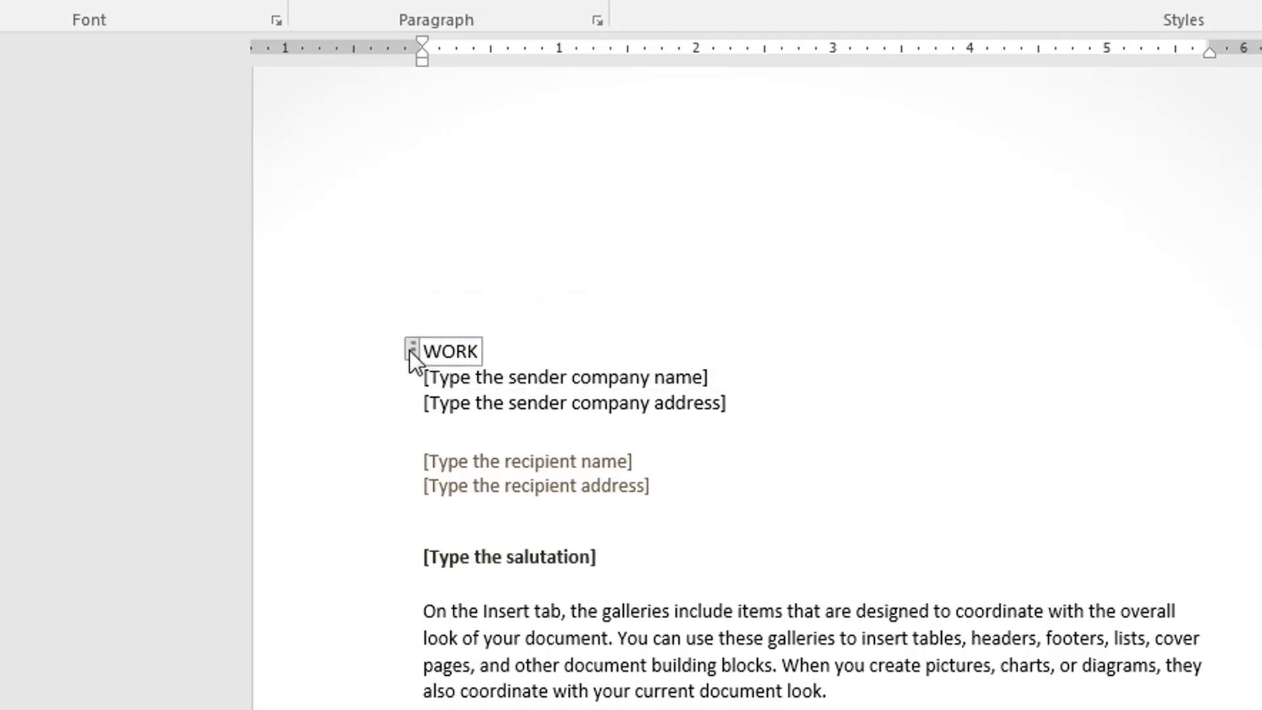
pyautogui.click(409, 349)
pyautogui.press('Delete')
pyautogui.click(487, 312)
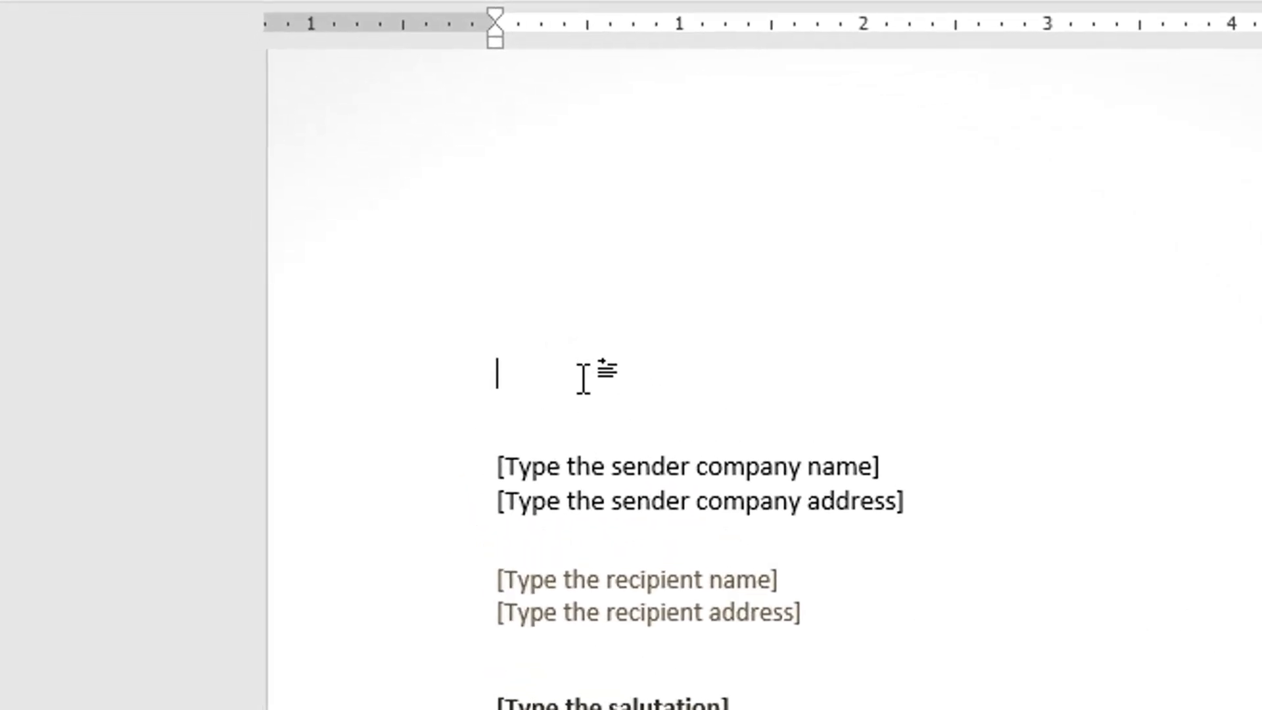
pyautogui.write('19')
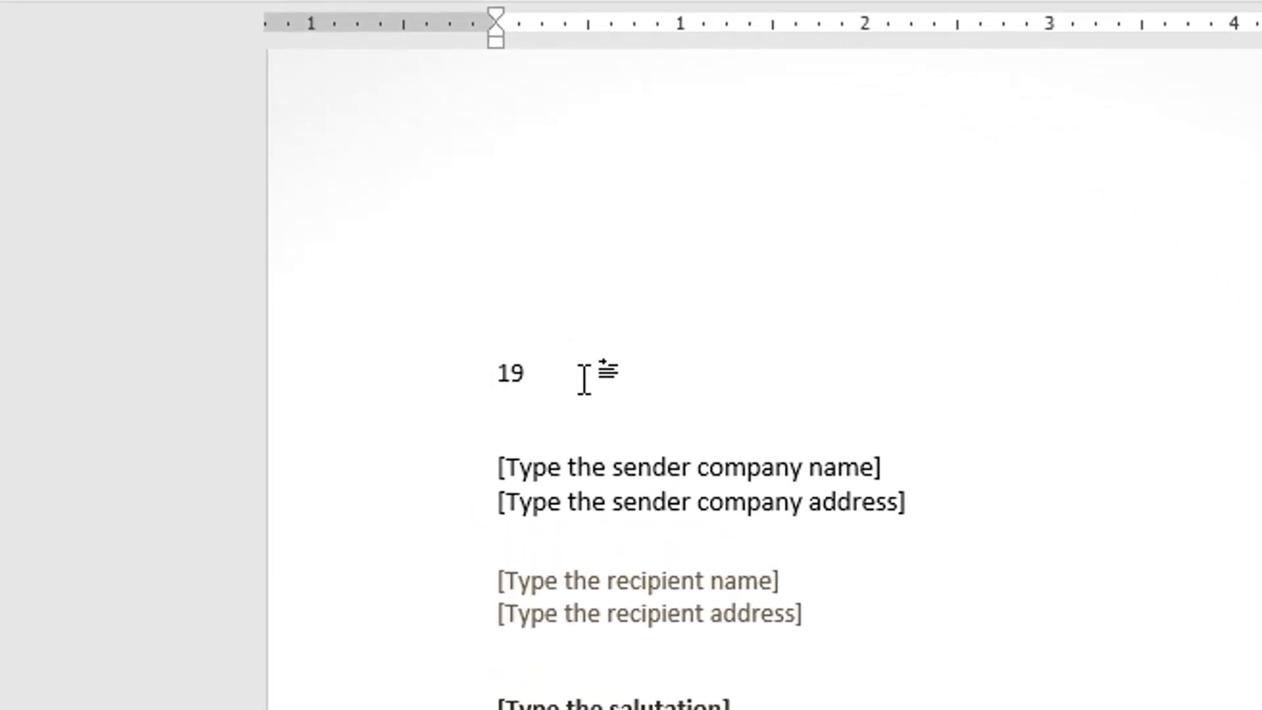
pyautogui.write('th February,')
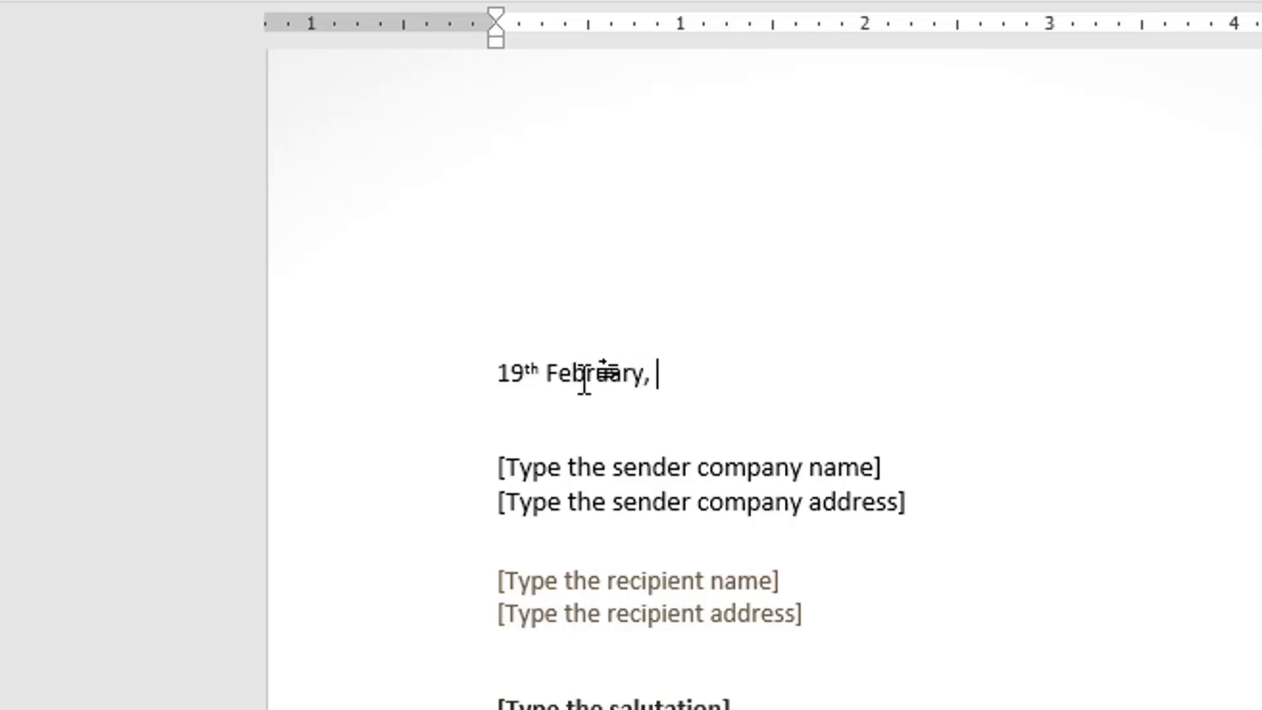
pyautogui.write(' 2021.')
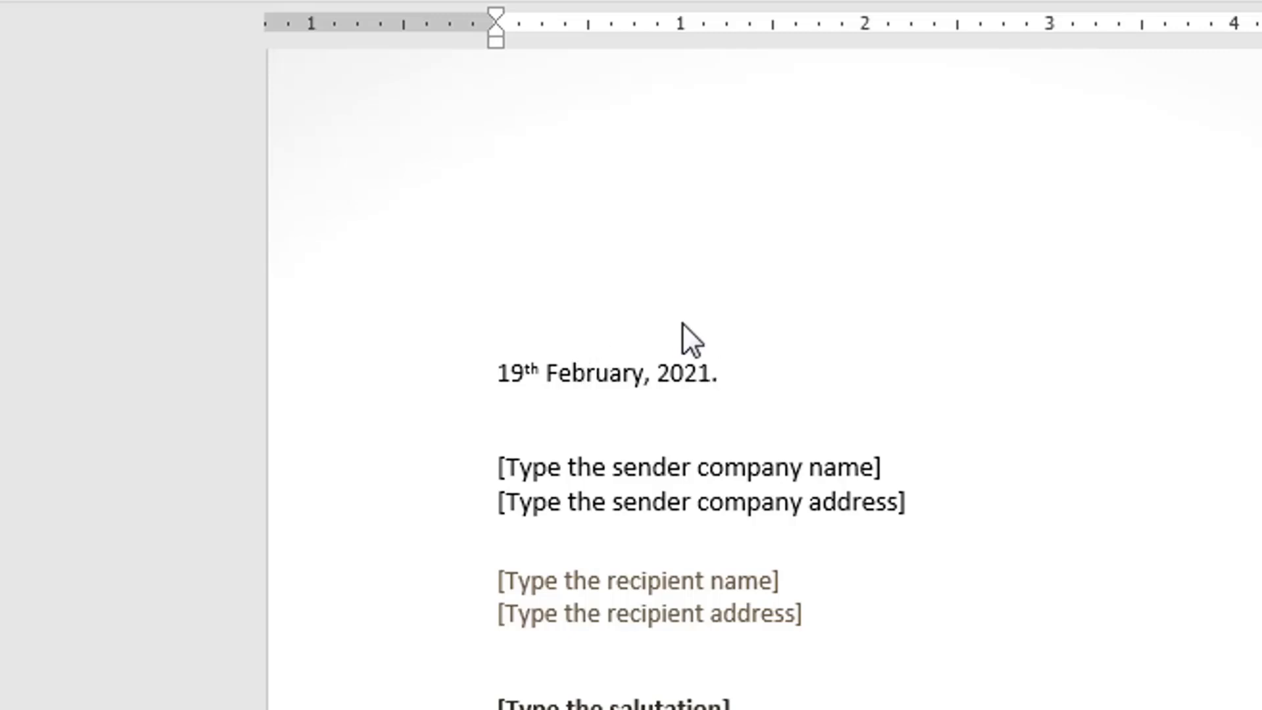
pyautogui.click(1013, 472)
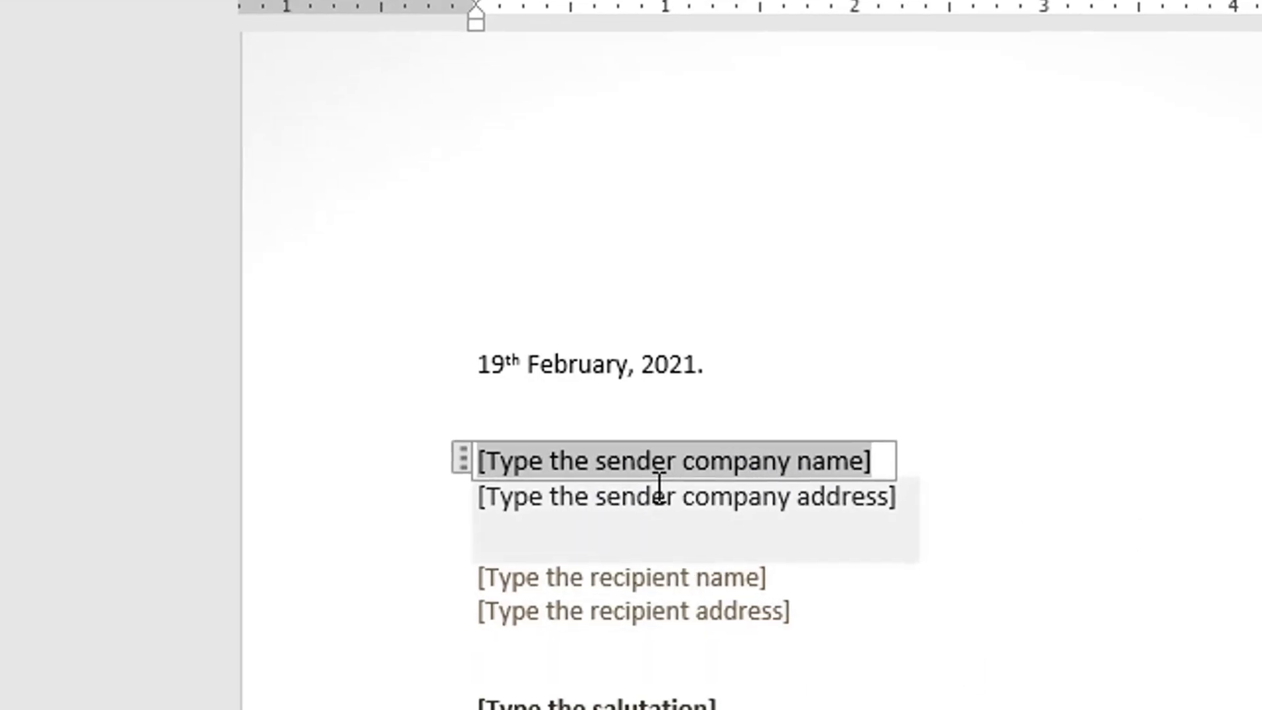
# Step: Enter 'The IT Academy' as sender company name and type the sender's street address
pyautogui.write('The ')
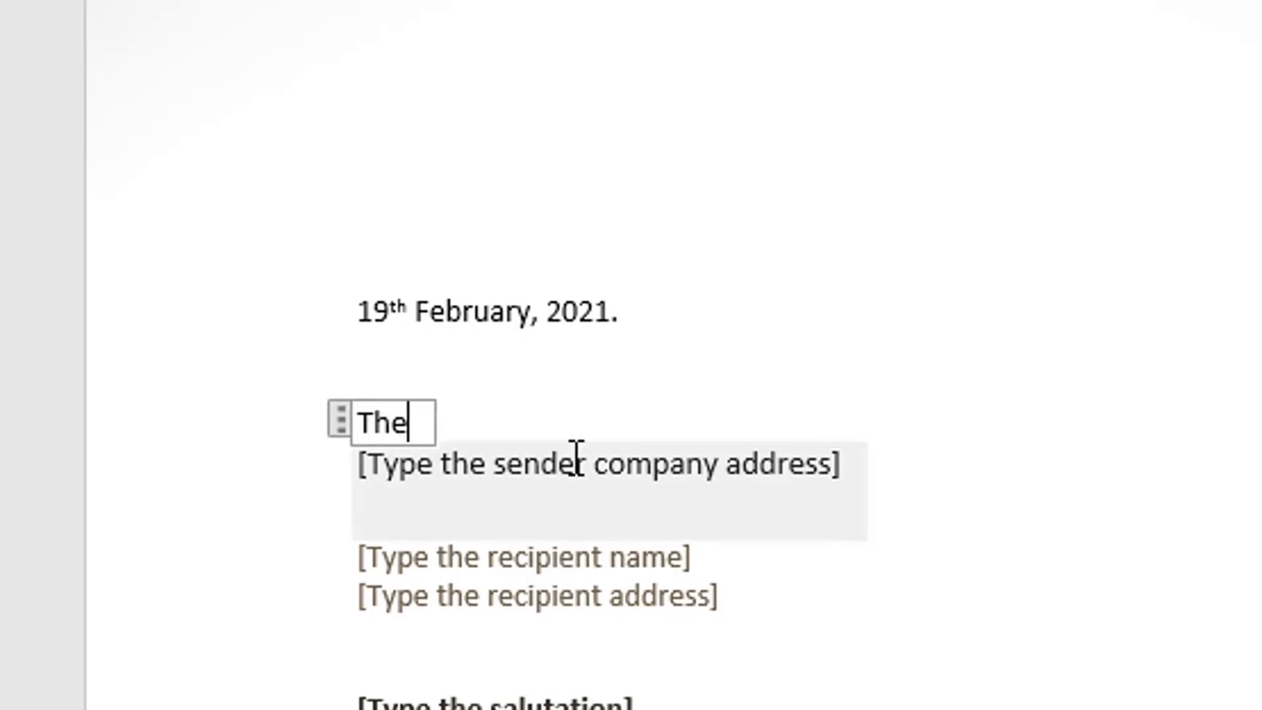
pyautogui.write('IT')
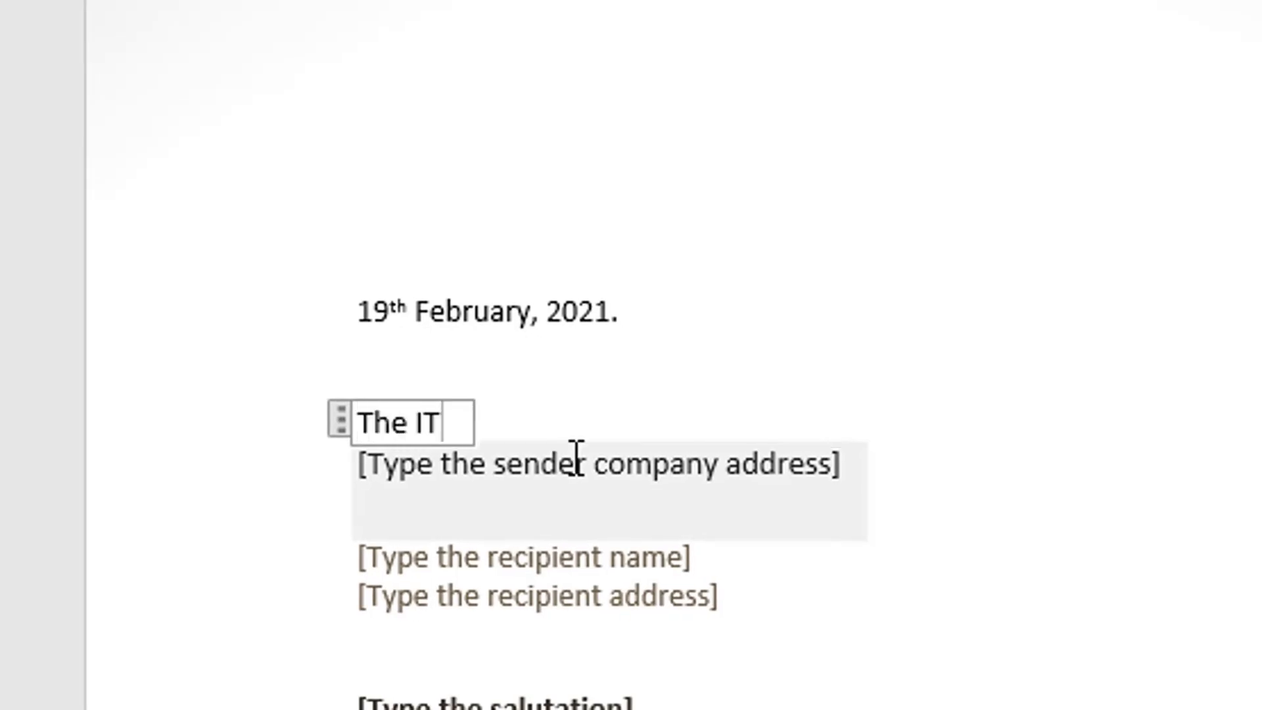
pyautogui.write(' Academy')
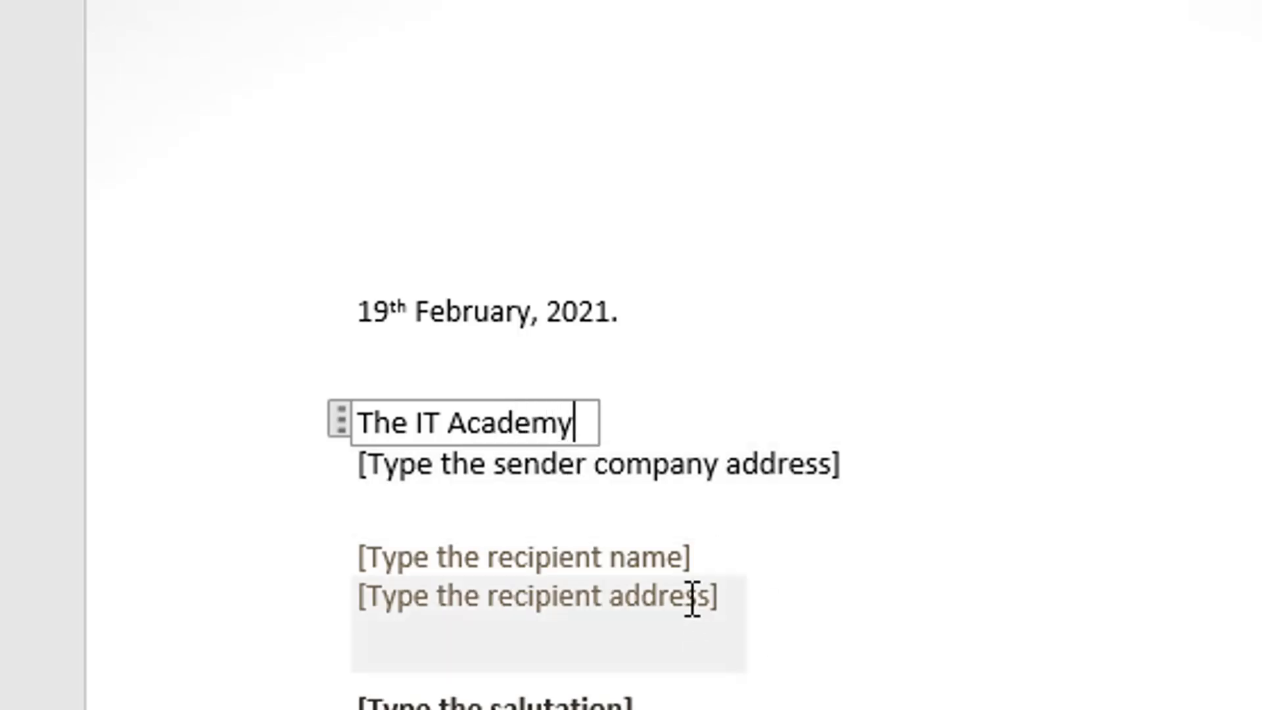
pyautogui.click(684, 483)
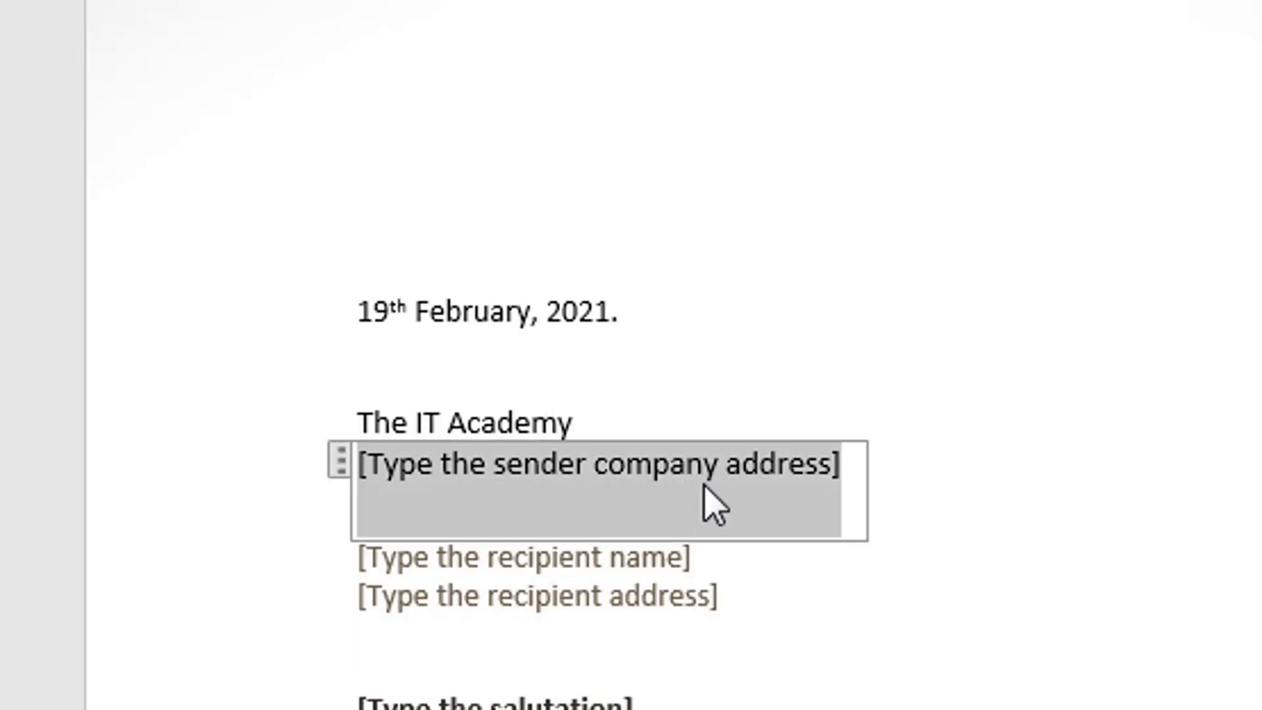
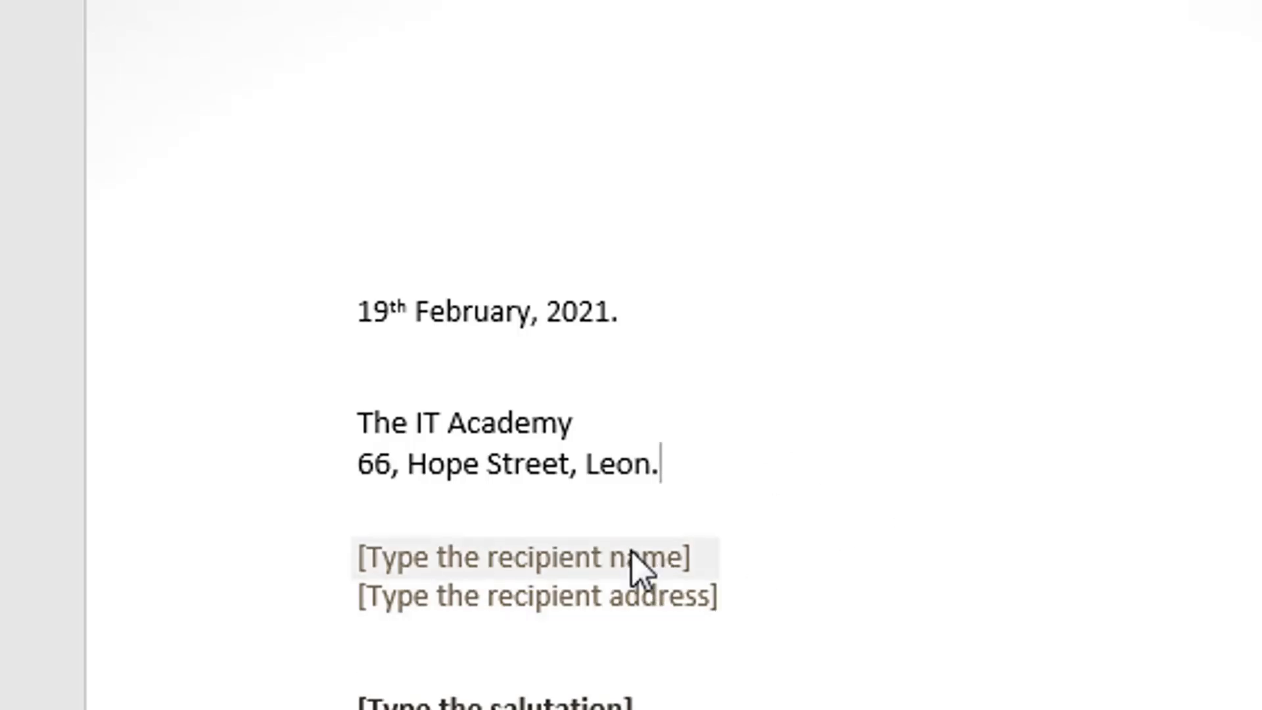
# Step: Fill in the recipient's full name followed by a comma, then their street address
pyautogui.click(632, 558)
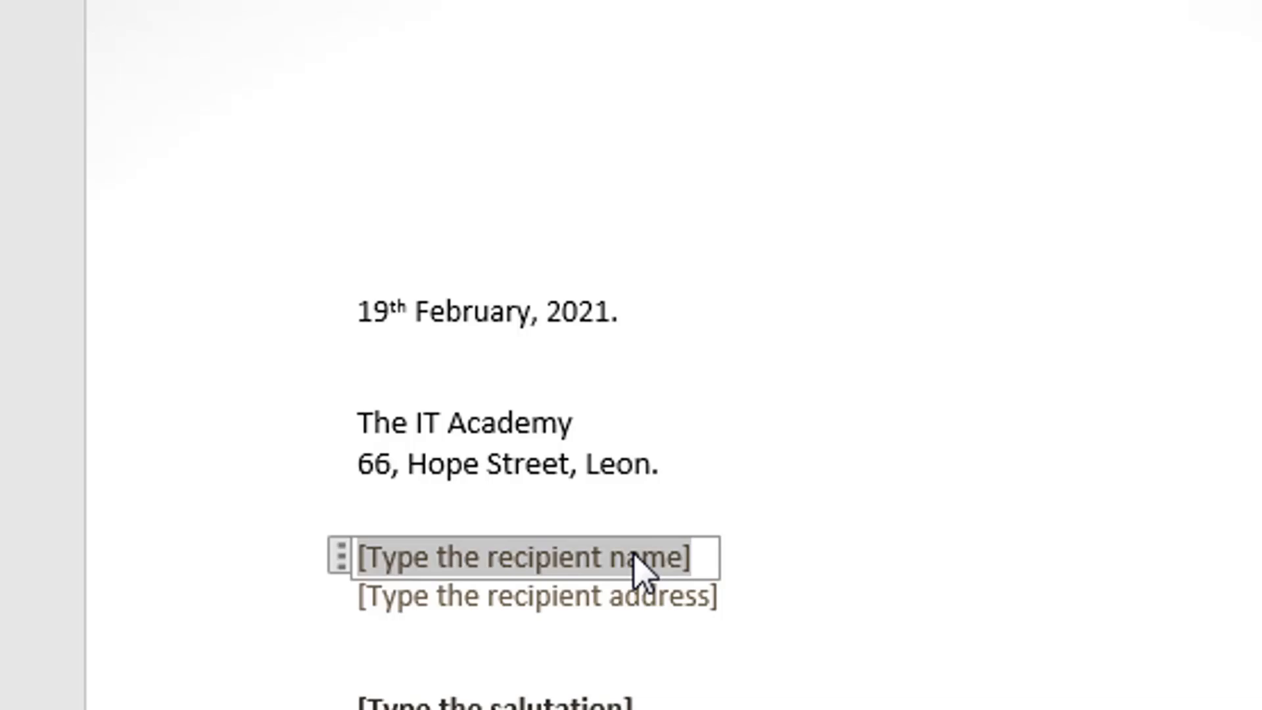
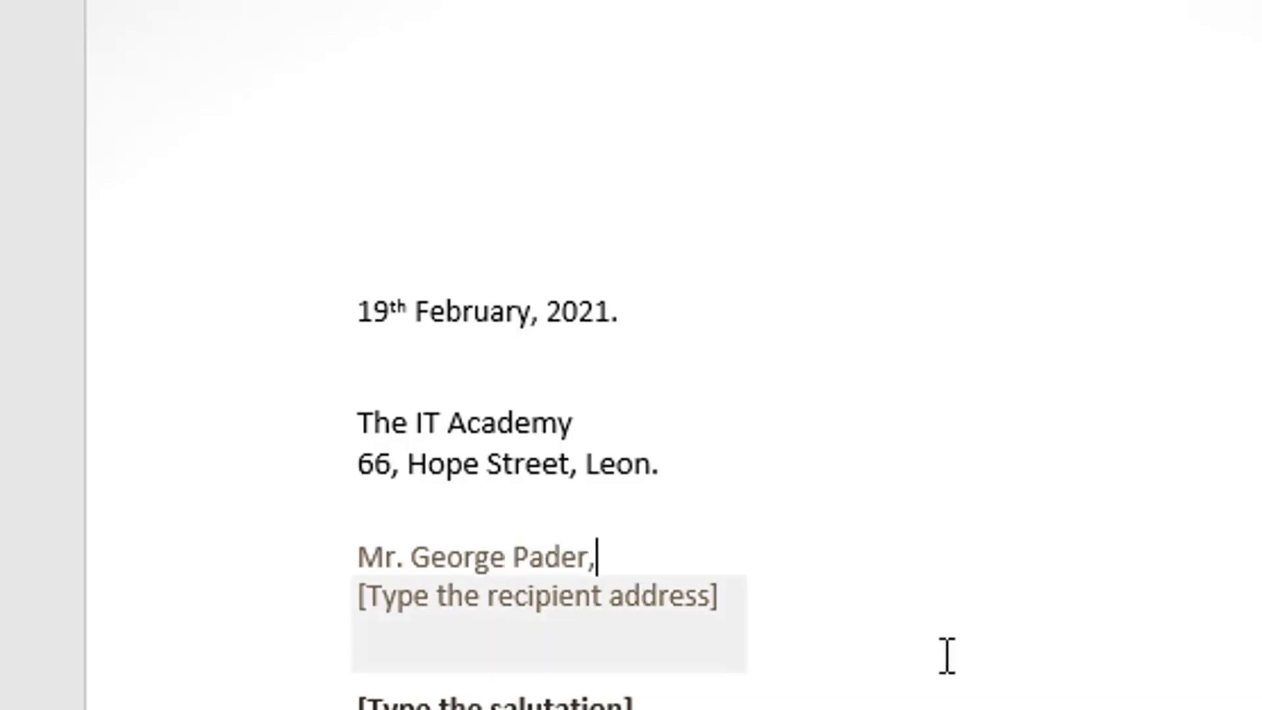
pyautogui.click(559, 600)
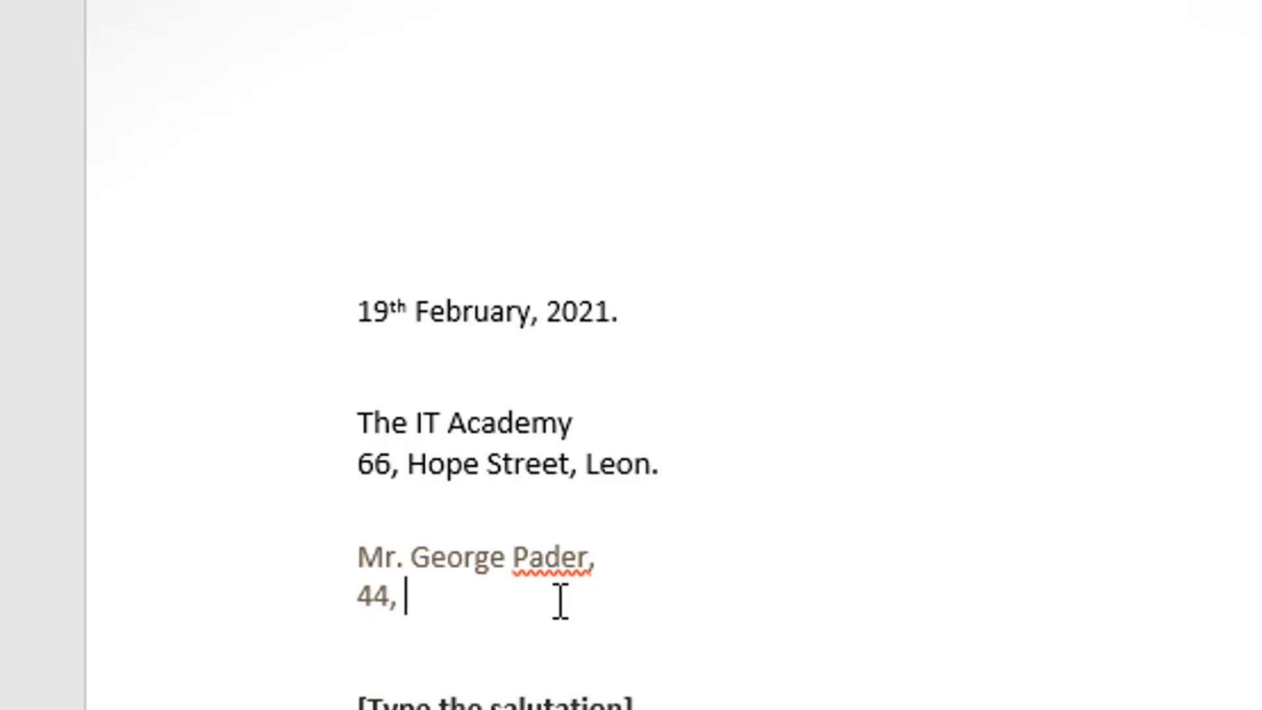
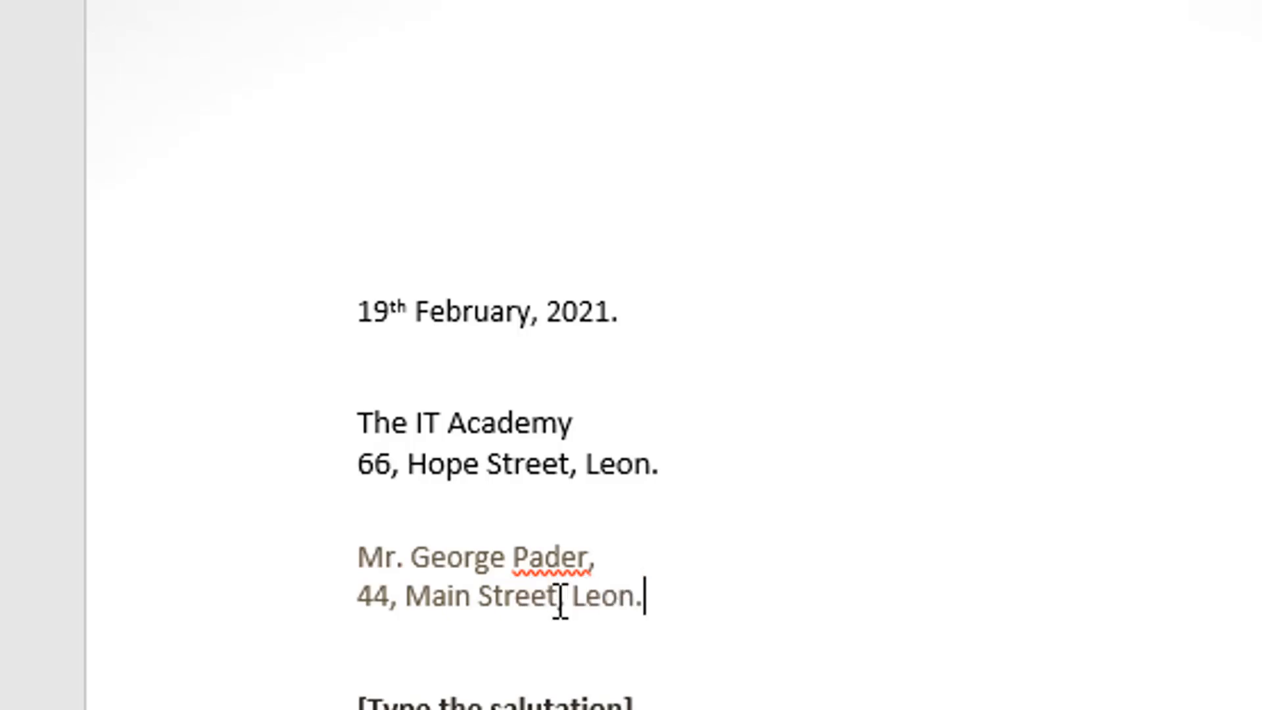
pyautogui.write('.')
pyautogui.scroll(-5, 1067, 499)
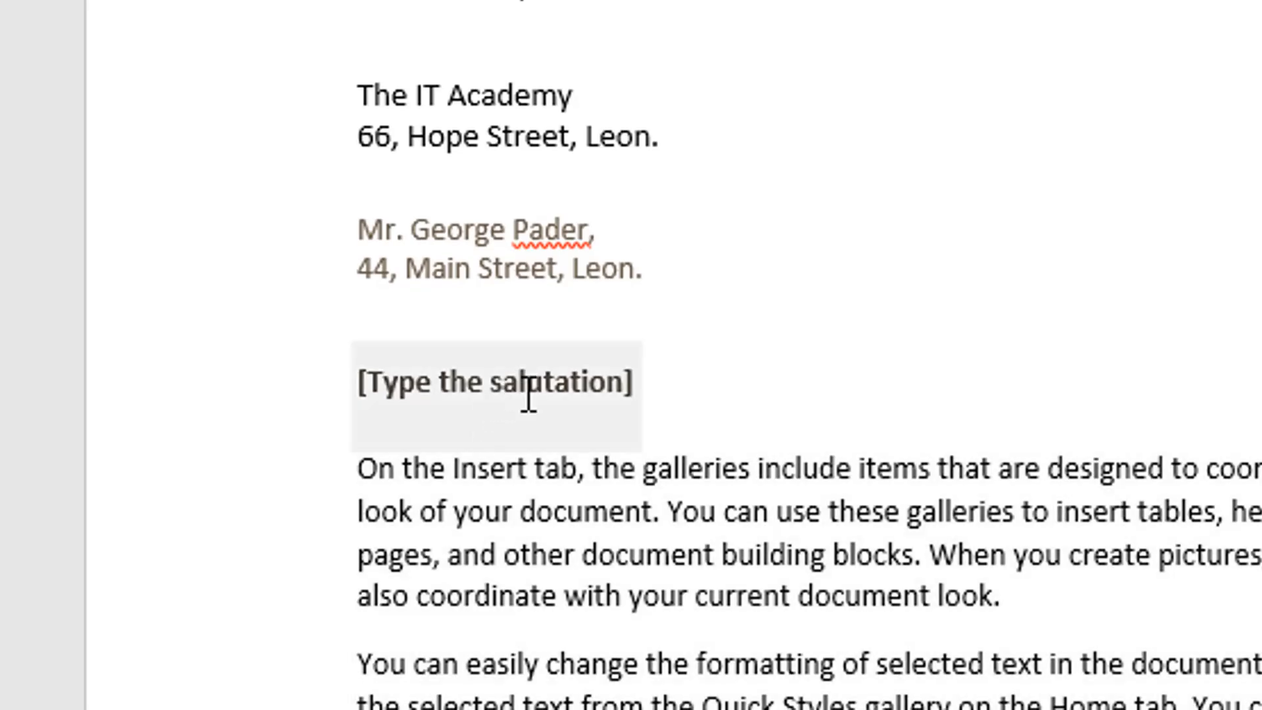
# Step: Replace the salutation placeholder with 'Dear' plus the recipient's title and surname
pyautogui.click(451, 394)
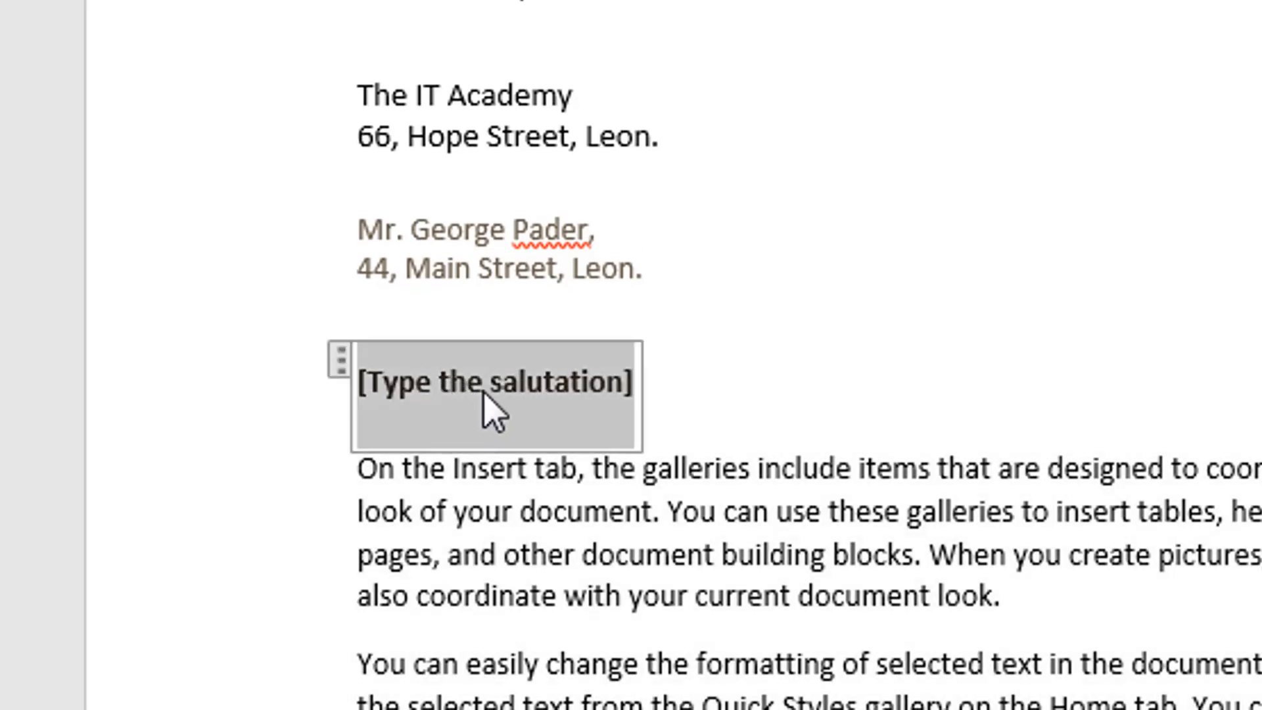
pyautogui.write('Dear ')
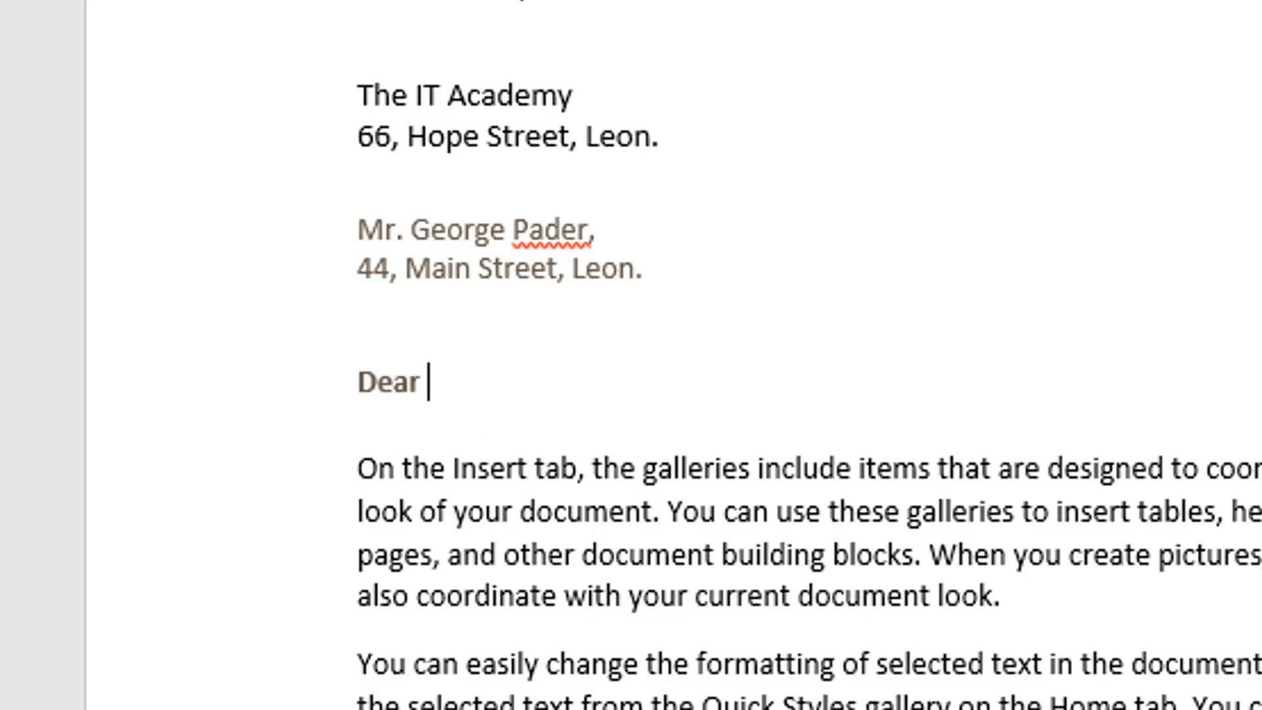
pyautogui.write('Mr. Pader,')
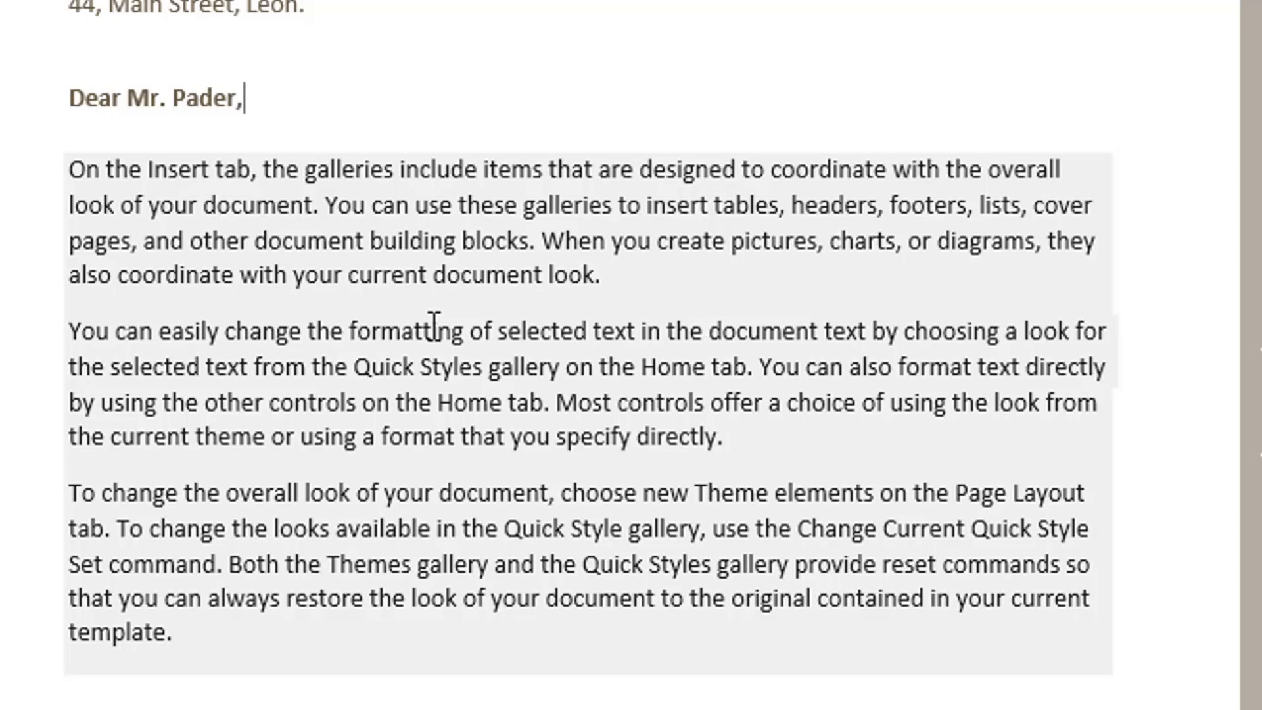
# Step: Write a body announcing new IT Courses and inviting readers to check the website
pyautogui.click(451, 293)
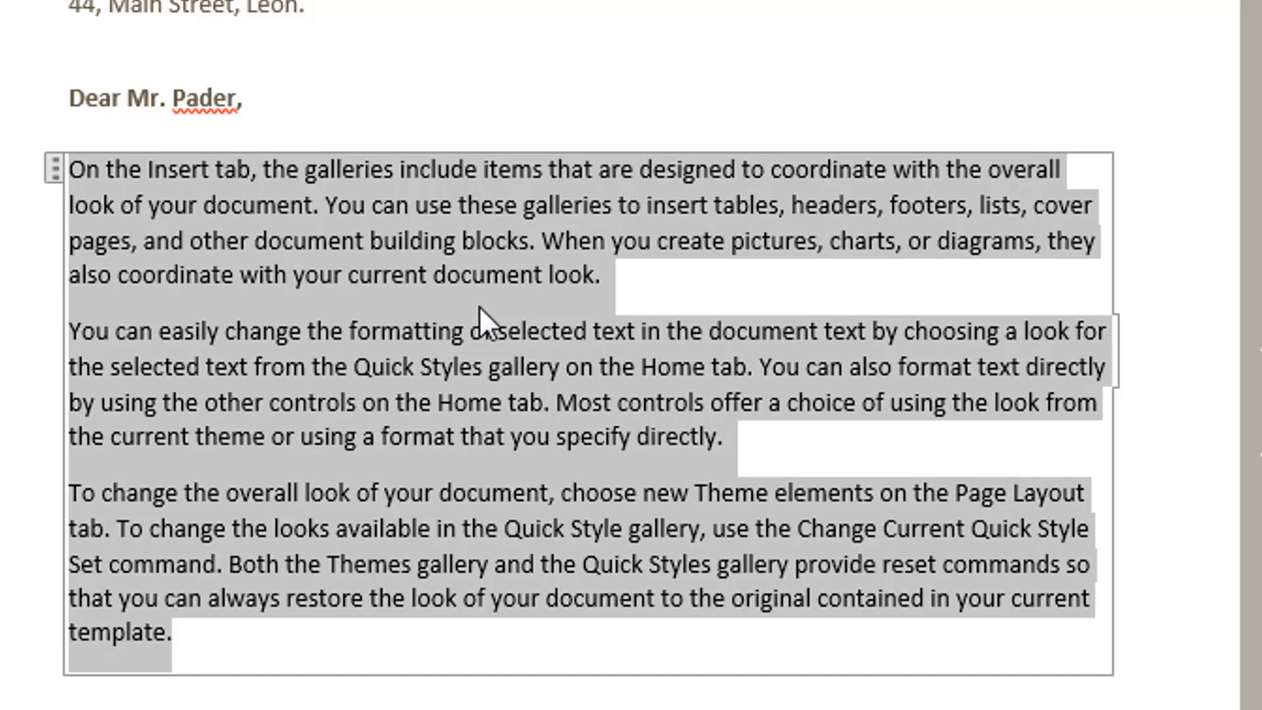
pyautogui.write('I wish ')
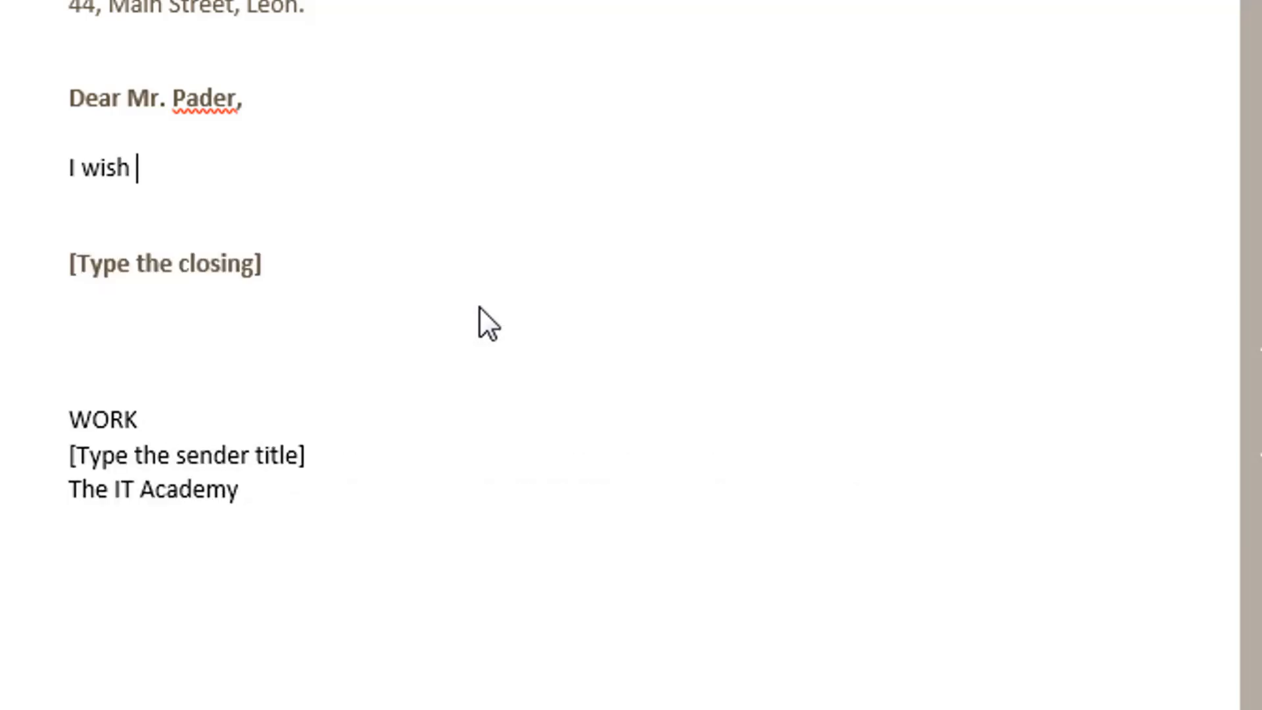
pyautogui.write('to inform you')
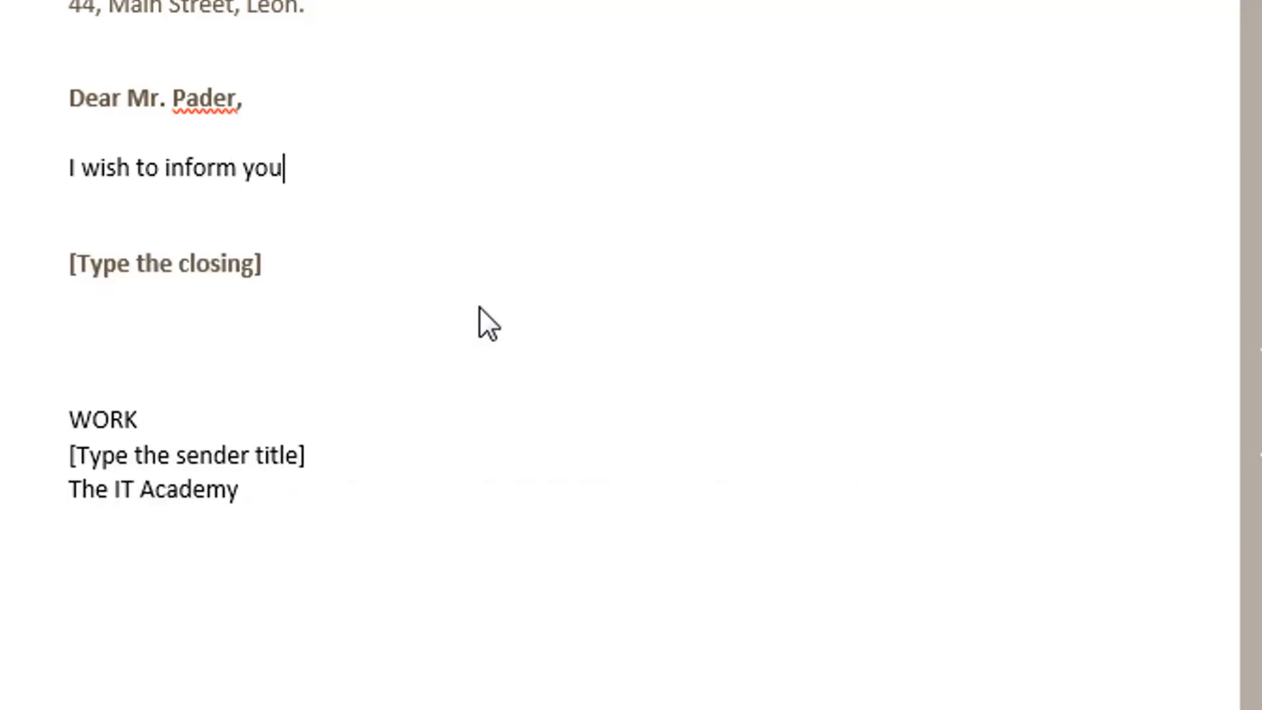
pyautogui.write(' that we ')
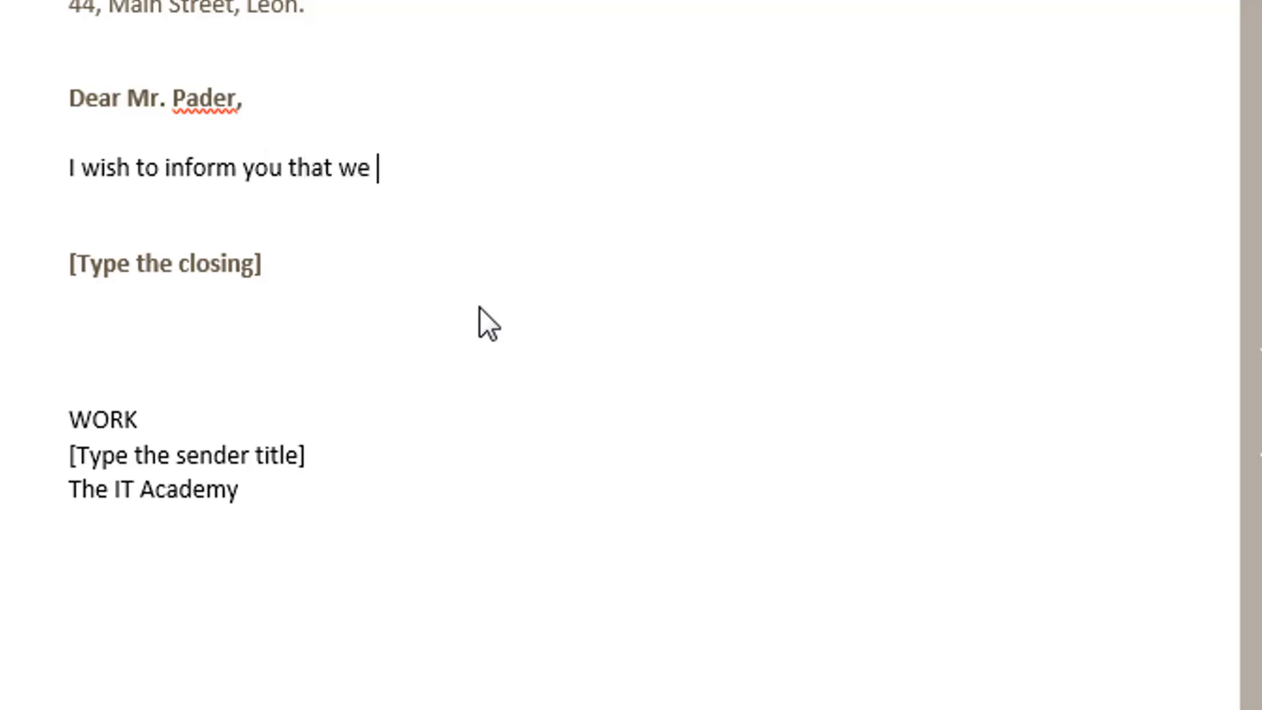
pyautogui.write('have s')
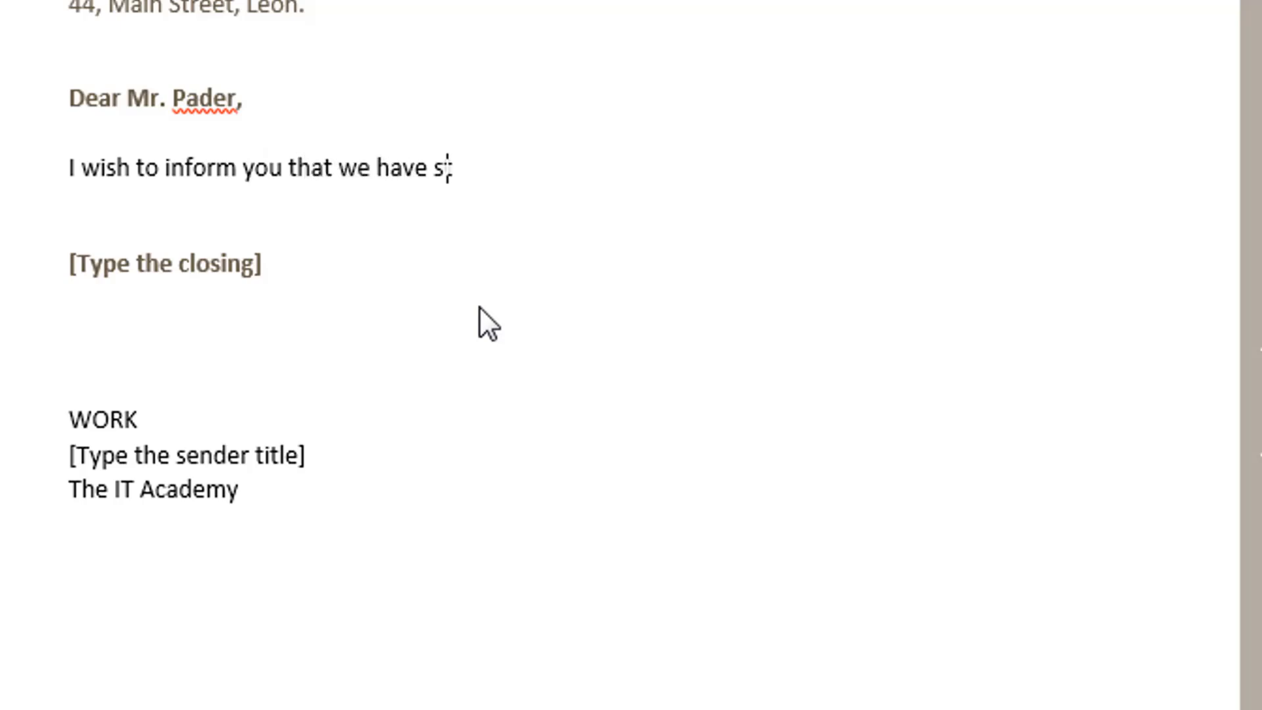
pyautogui.write('tarted teac')
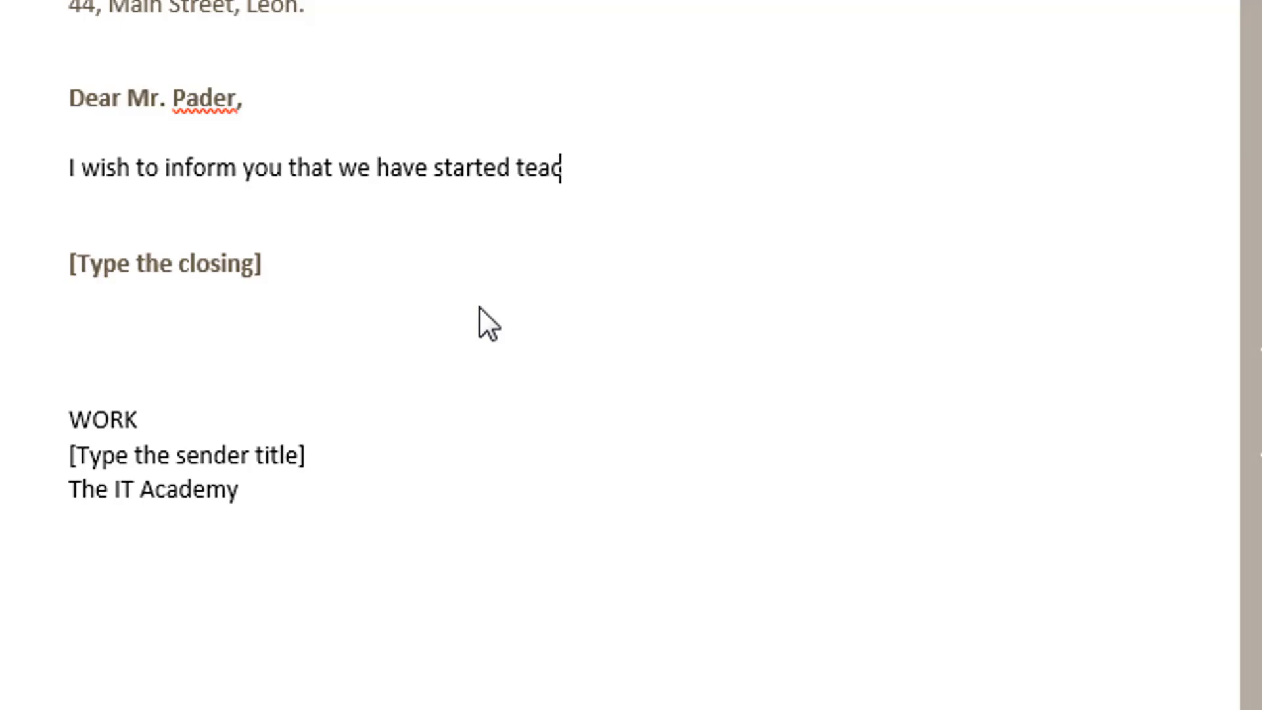
pyautogui.write('hing some nne')
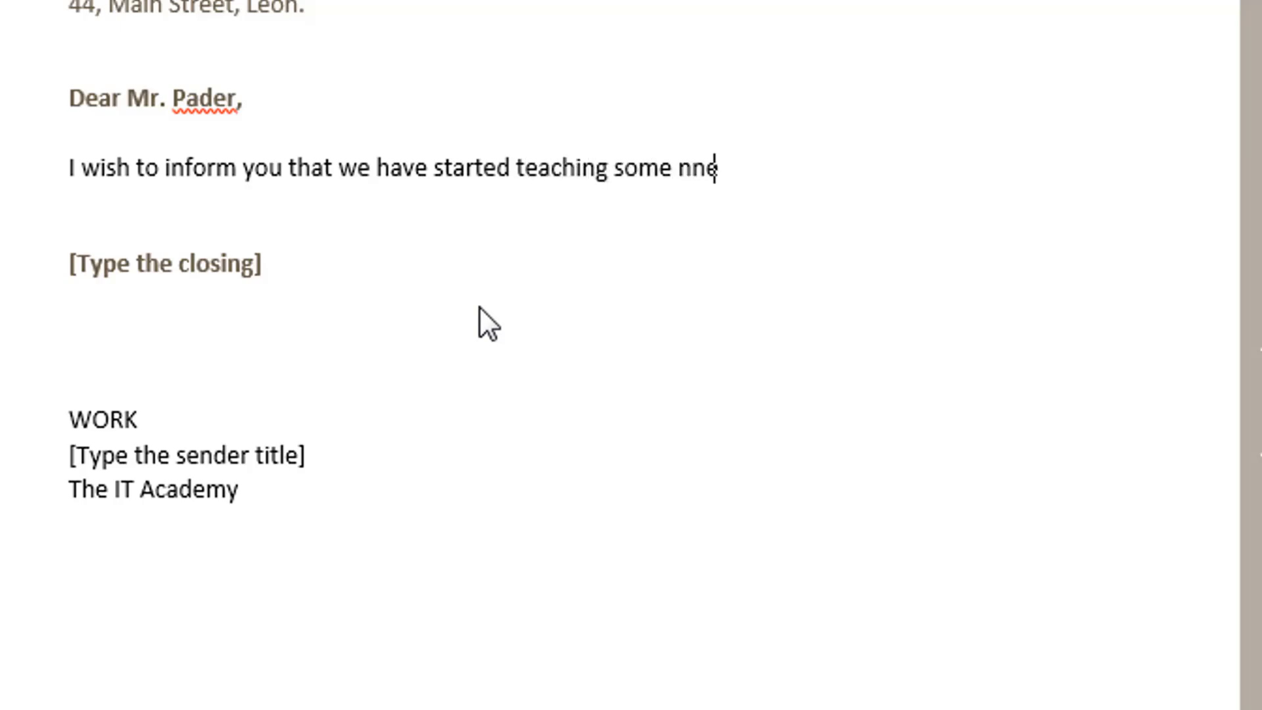
pyautogui.press('BackSpace')
pyautogui.press('BackSpace')
pyautogui.write('ew ')
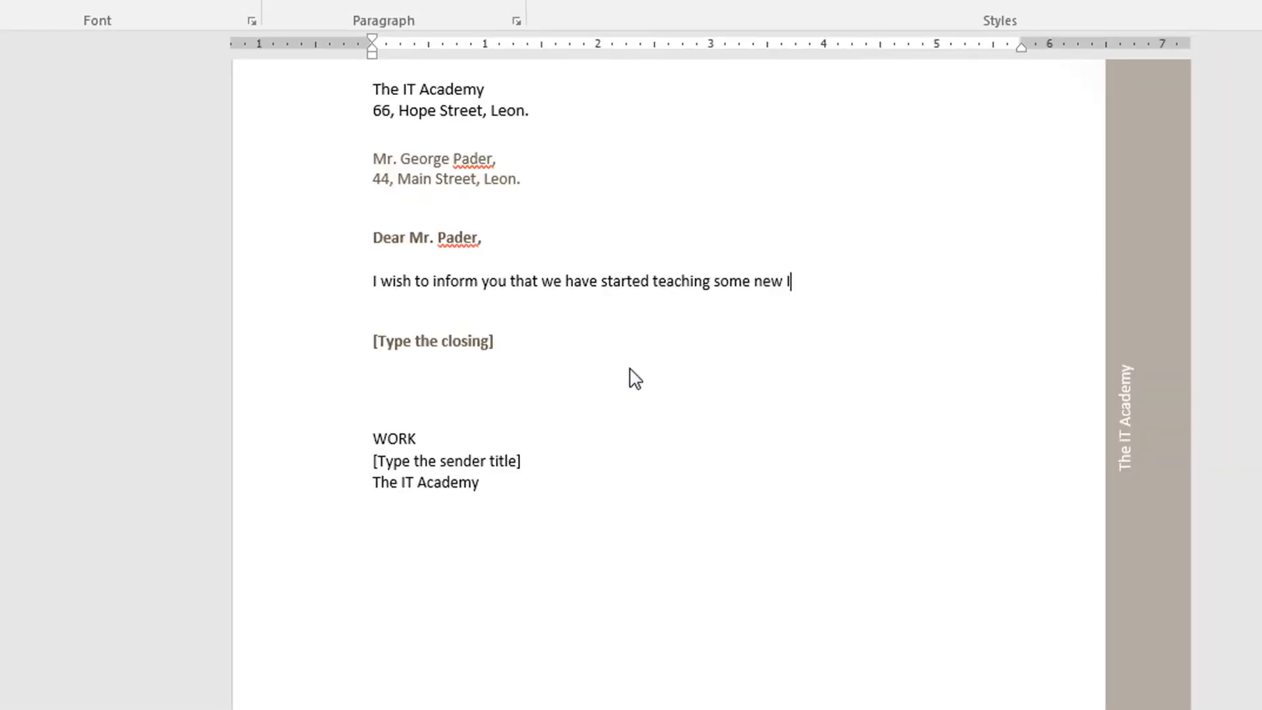
pyautogui.write('IT ')
pyautogui.write('Courses.  Please feel f')
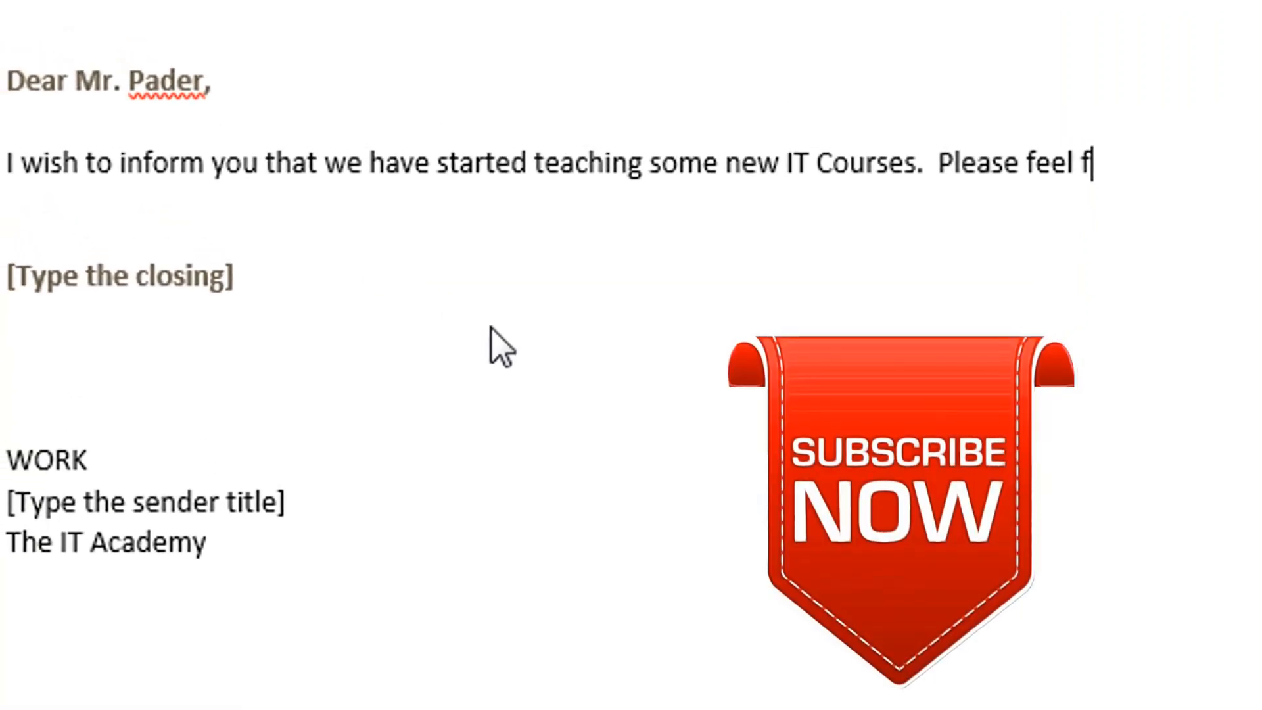
pyautogui.write('ree to ')
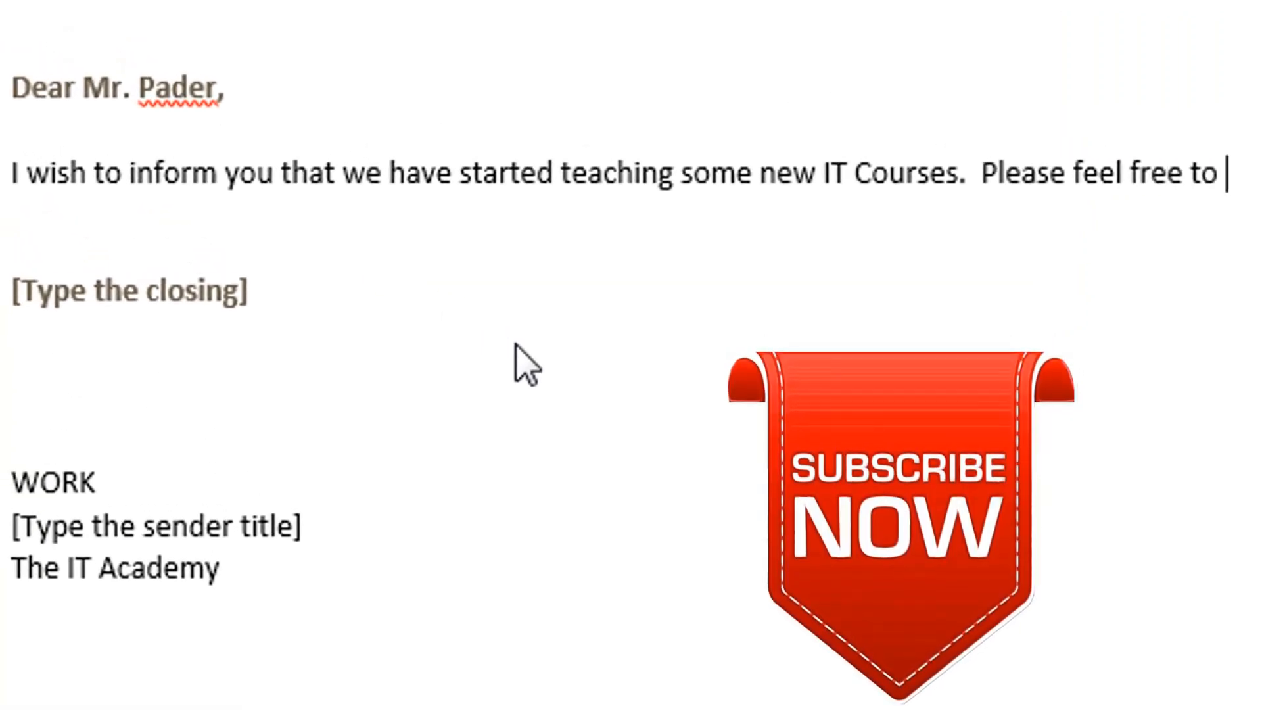
pyautogui.write('check them ')
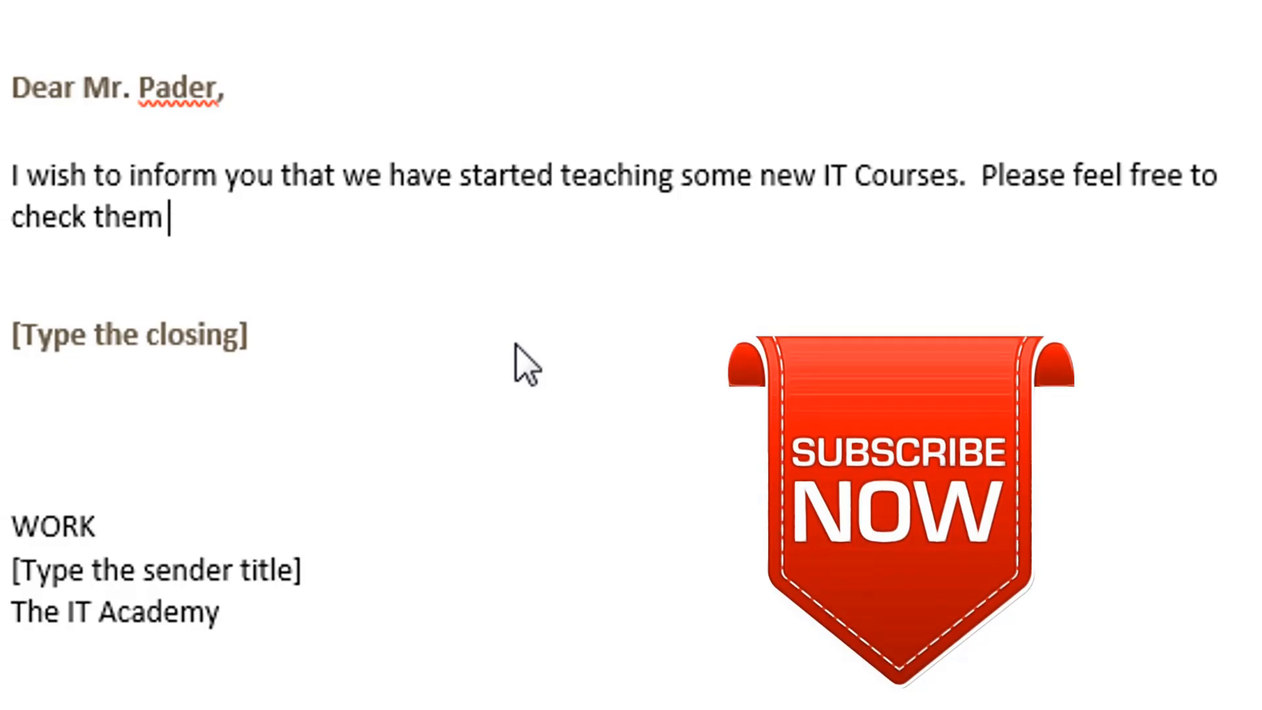
pyautogui.write('out on our ')
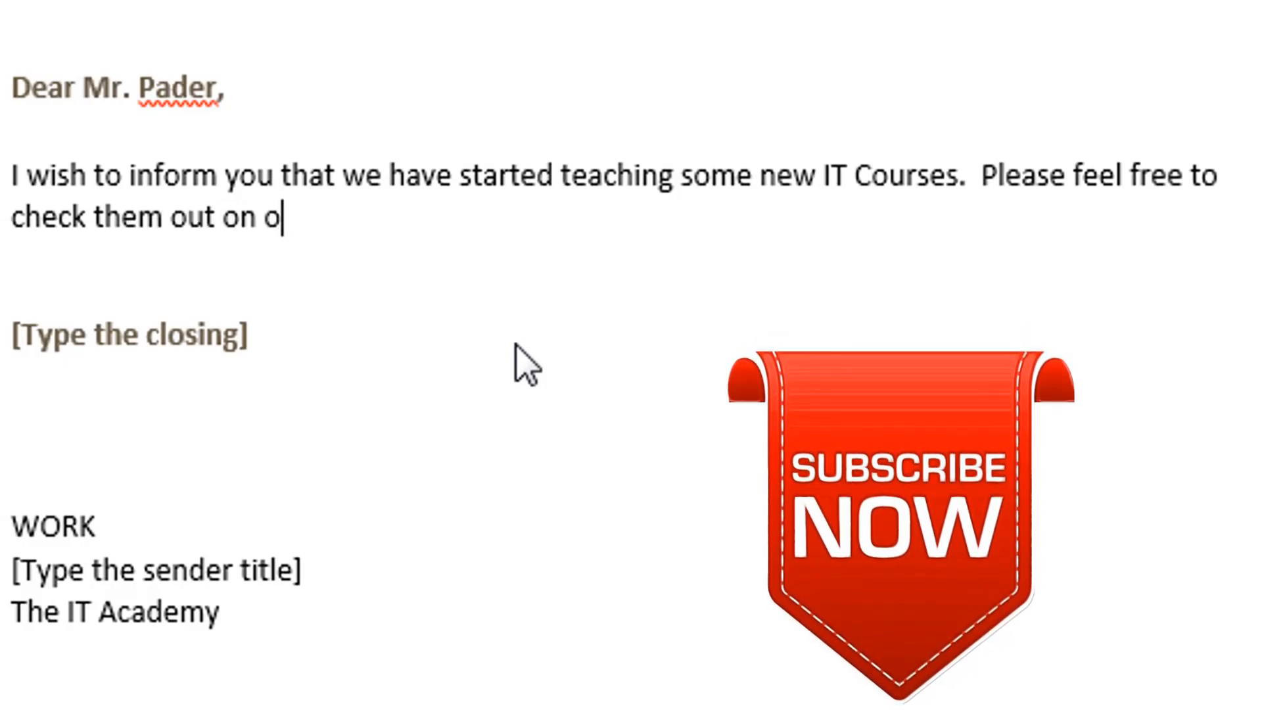
pyautogui.write('website')
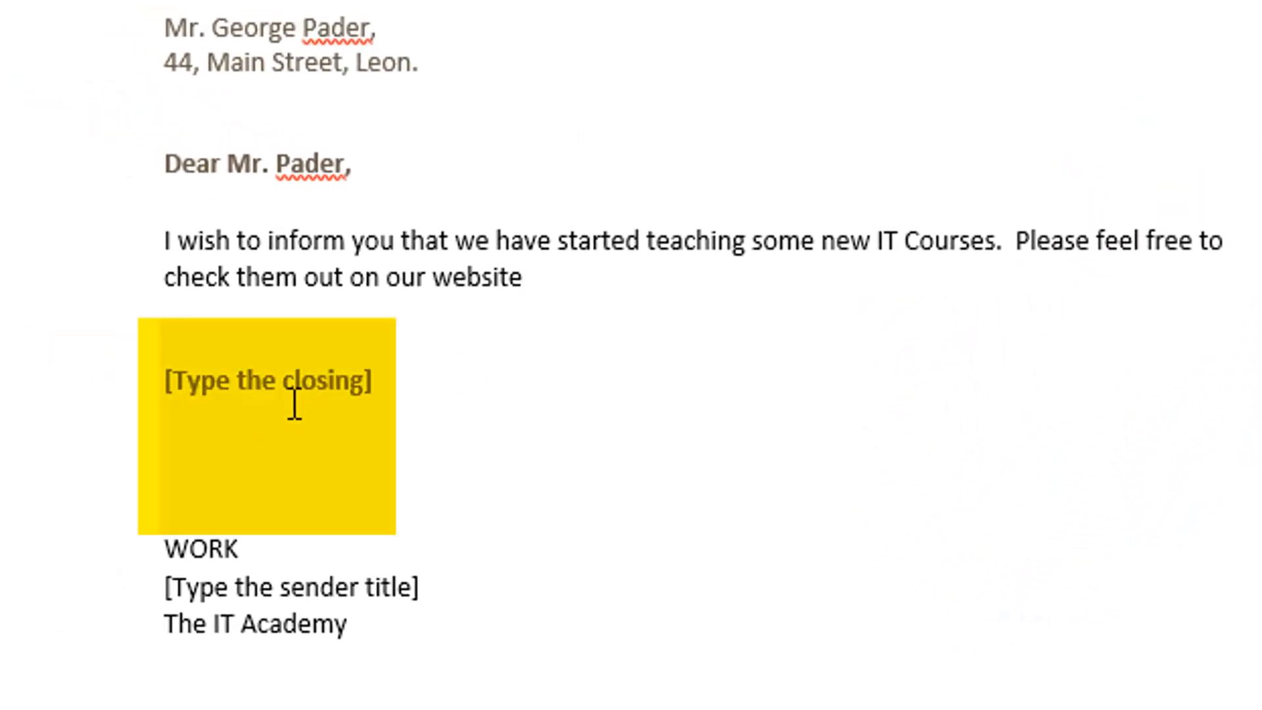
# Step: Replace the closing placeholder with 'Best Regards'
pyautogui.click(161, 351)
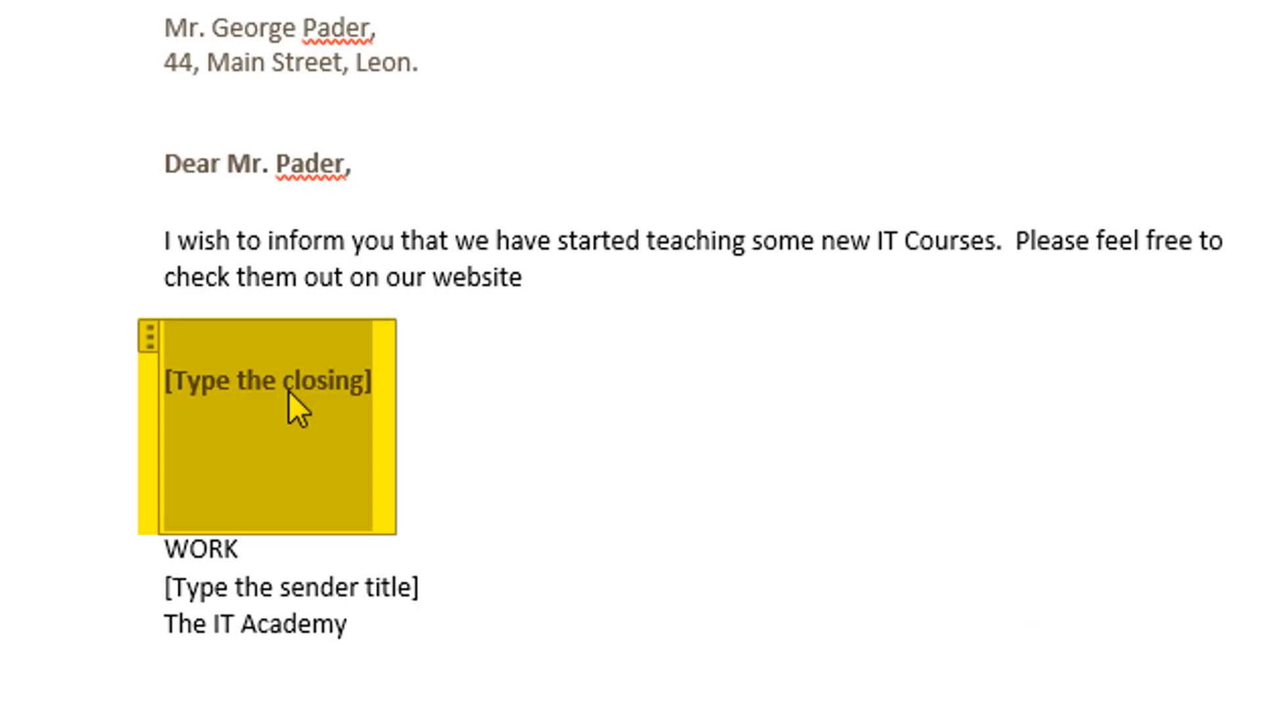
pyautogui.write('Be')
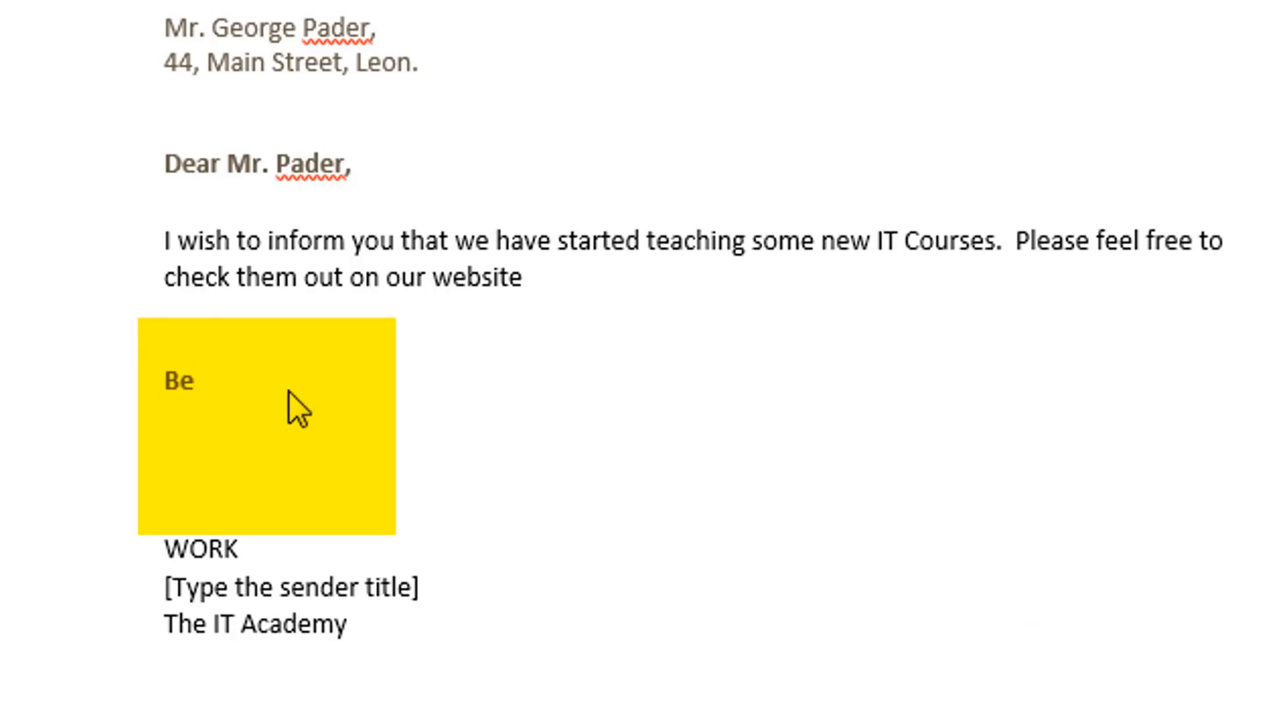
pyautogui.write('st REga')
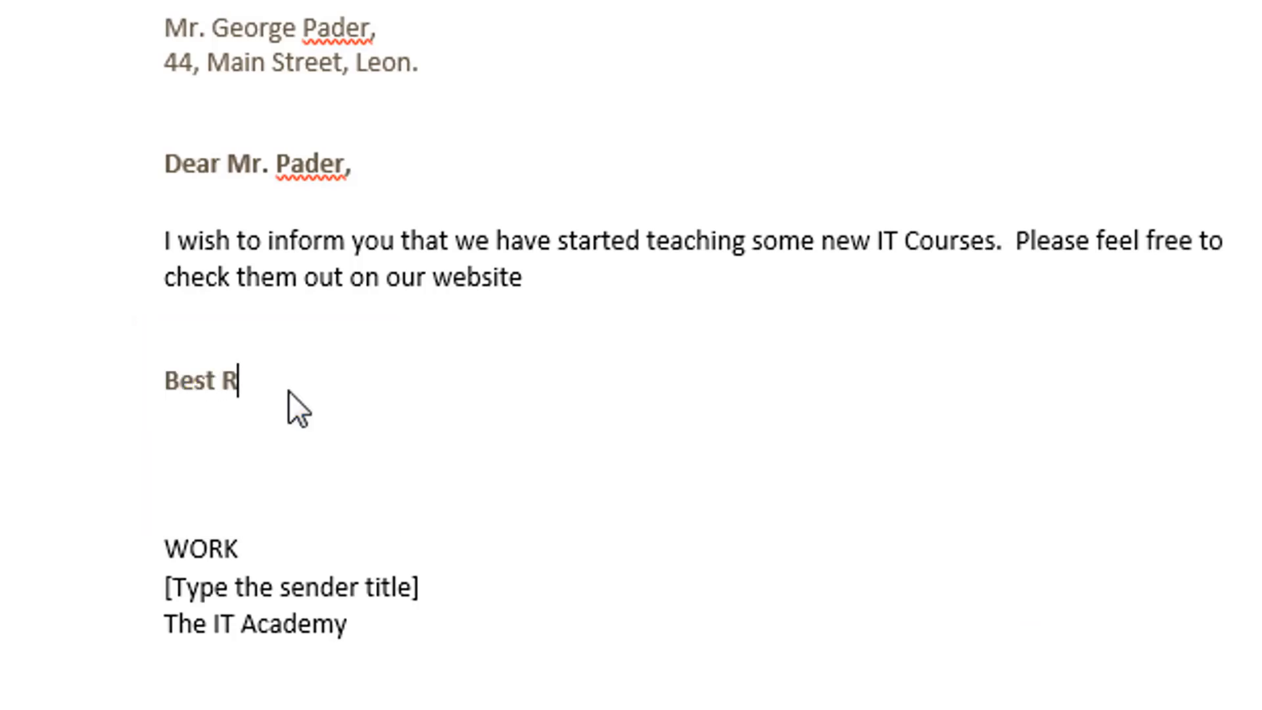
pyautogui.press('BackSpace')
pyautogui.press('BackSpace')
pyautogui.press('BackSpace')
pyautogui.write('egards')
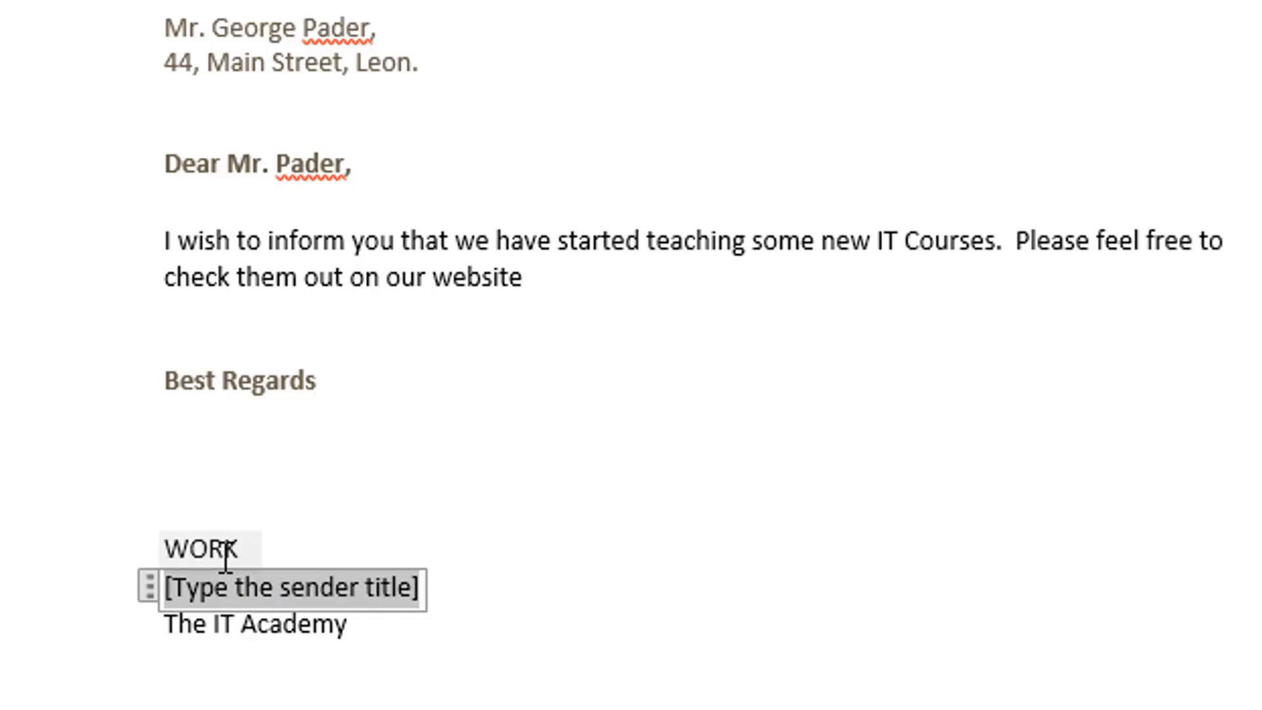
# Step: Remove the WORK text and set the sender title to 'Managing Director', then review the letter
pyautogui.click(155, 554)
pyautogui.press('Delete')
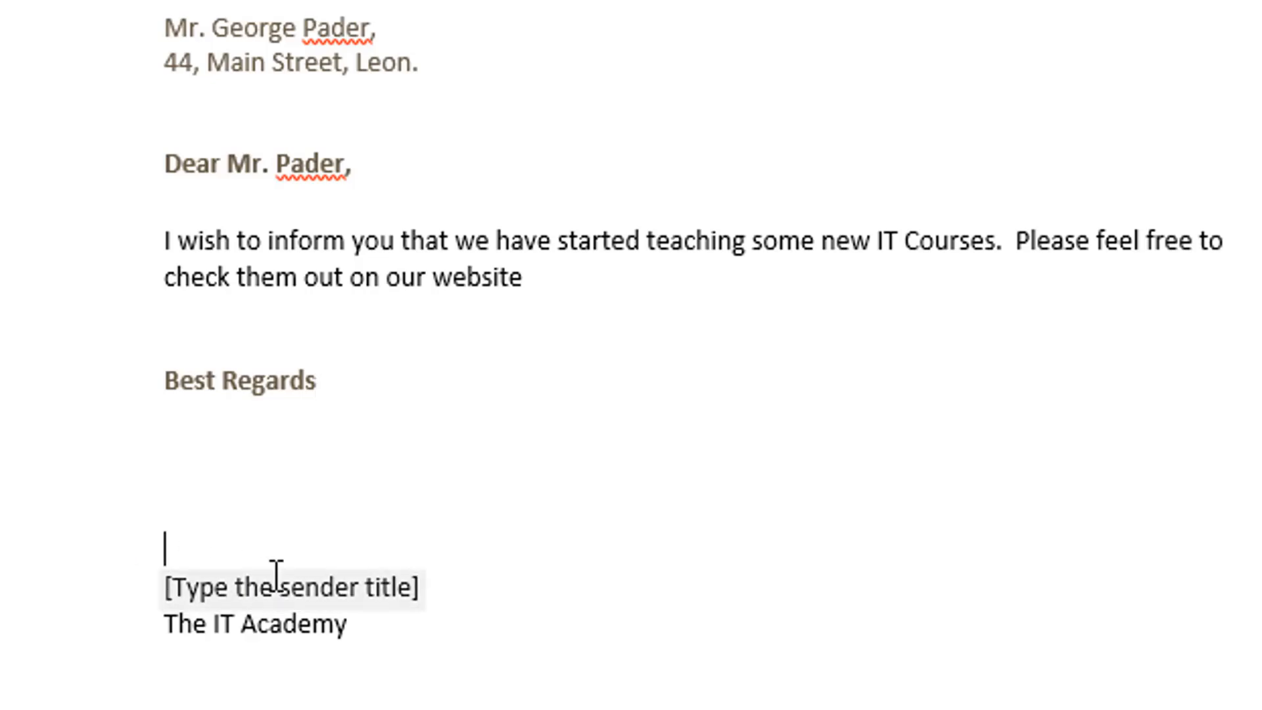
pyautogui.click(295, 593)
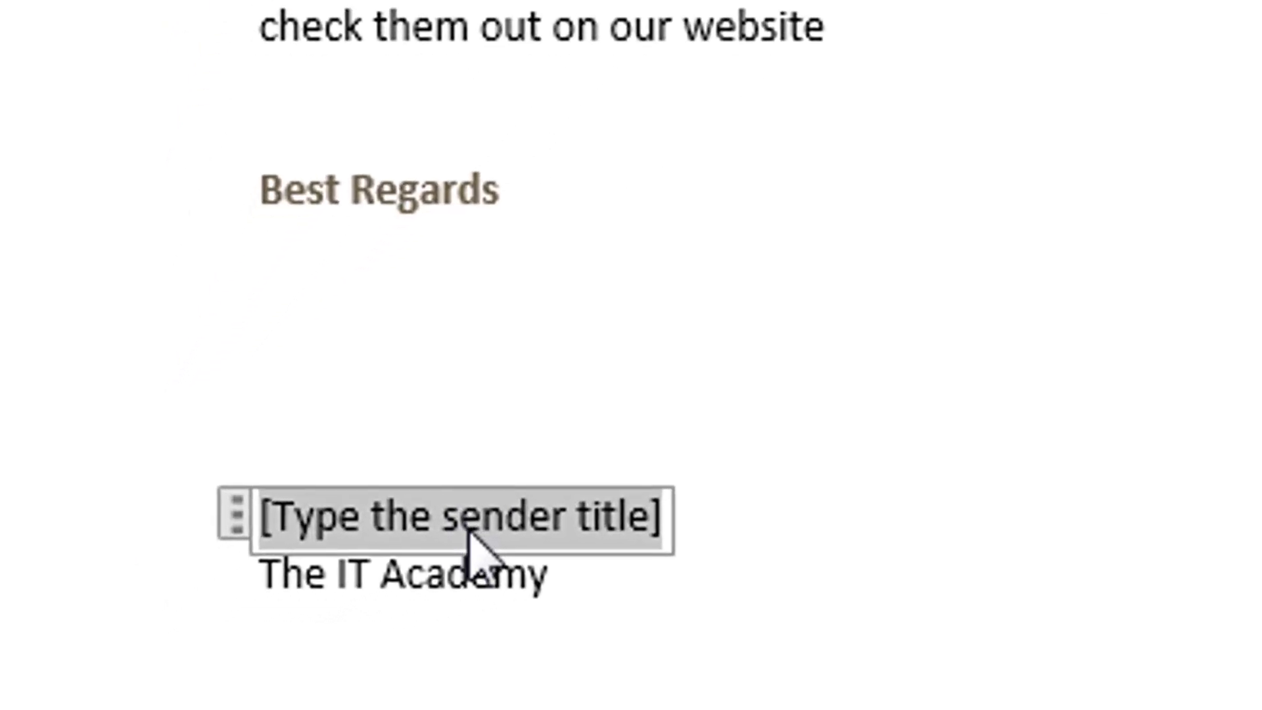
pyautogui.write('Managing Director')
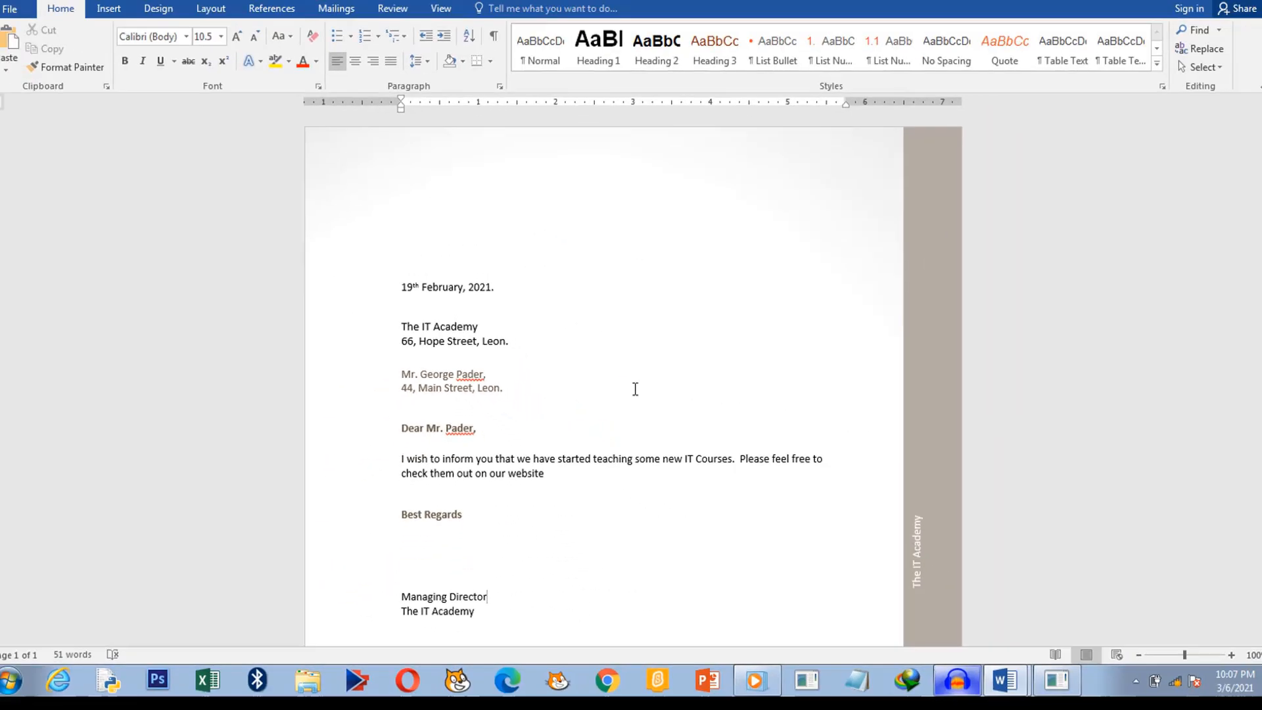
pyautogui.scroll(-6, 633, 397)
pyautogui.scroll(3, 631, 426)
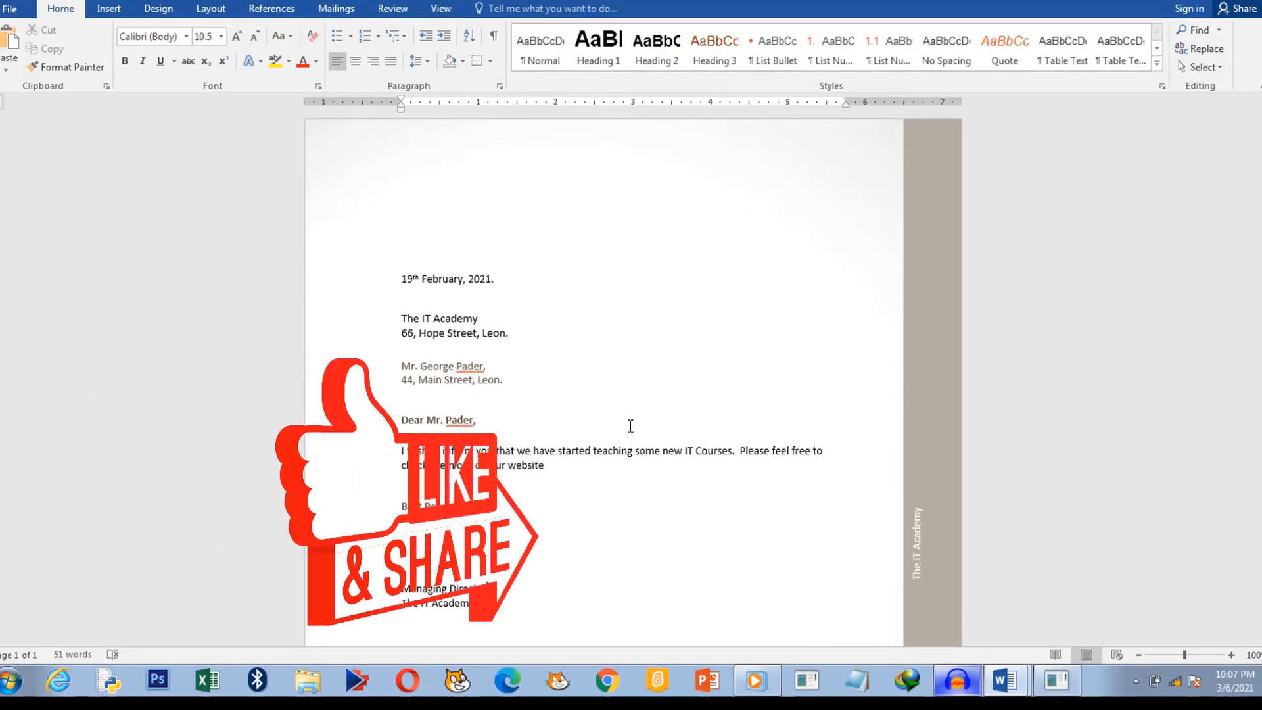
pyautogui.scroll(-1, 743, 433)
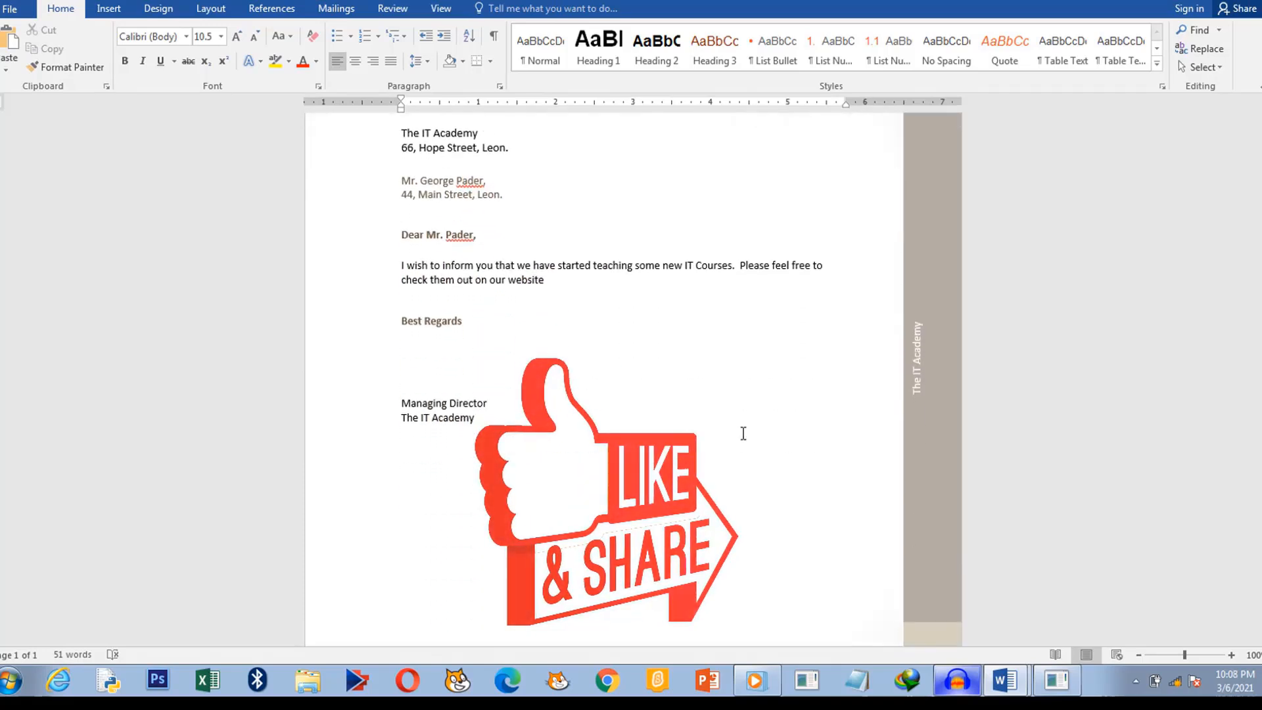
pyautogui.scroll(4, 587, 335)
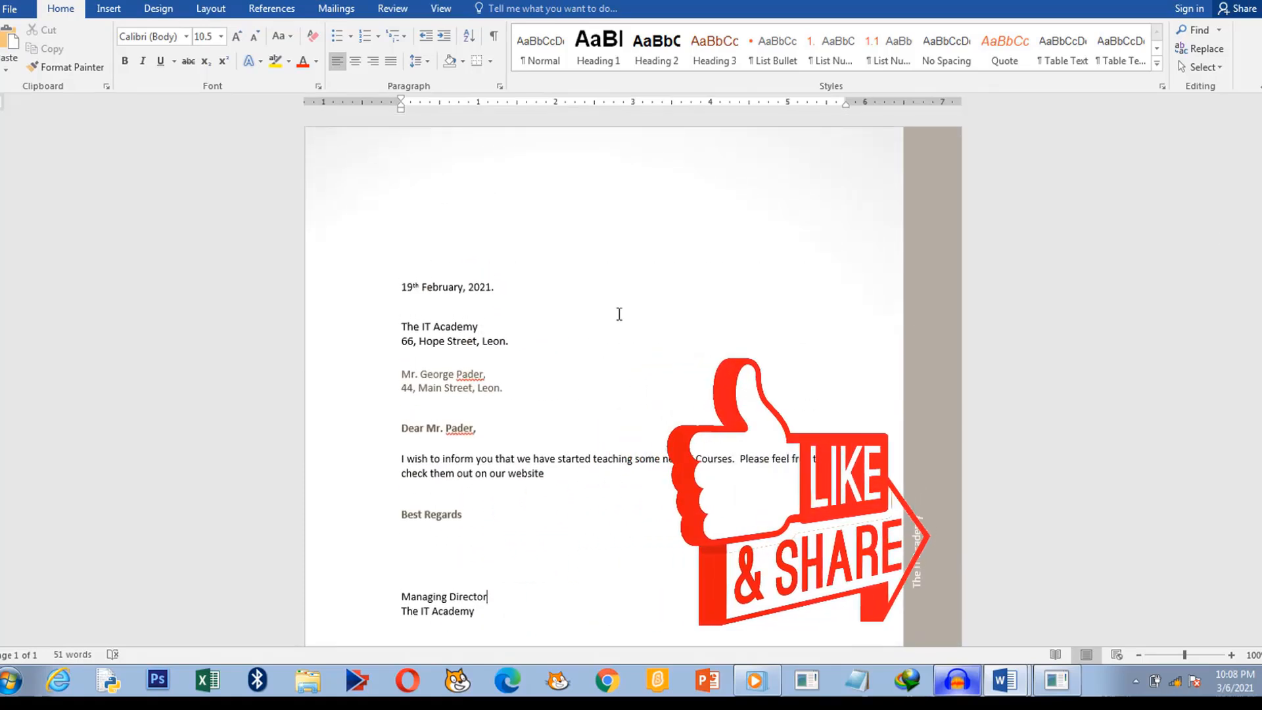
# Step: Browse the new-document template gallery and open the Red and black report template
pyautogui.click(9, 9)
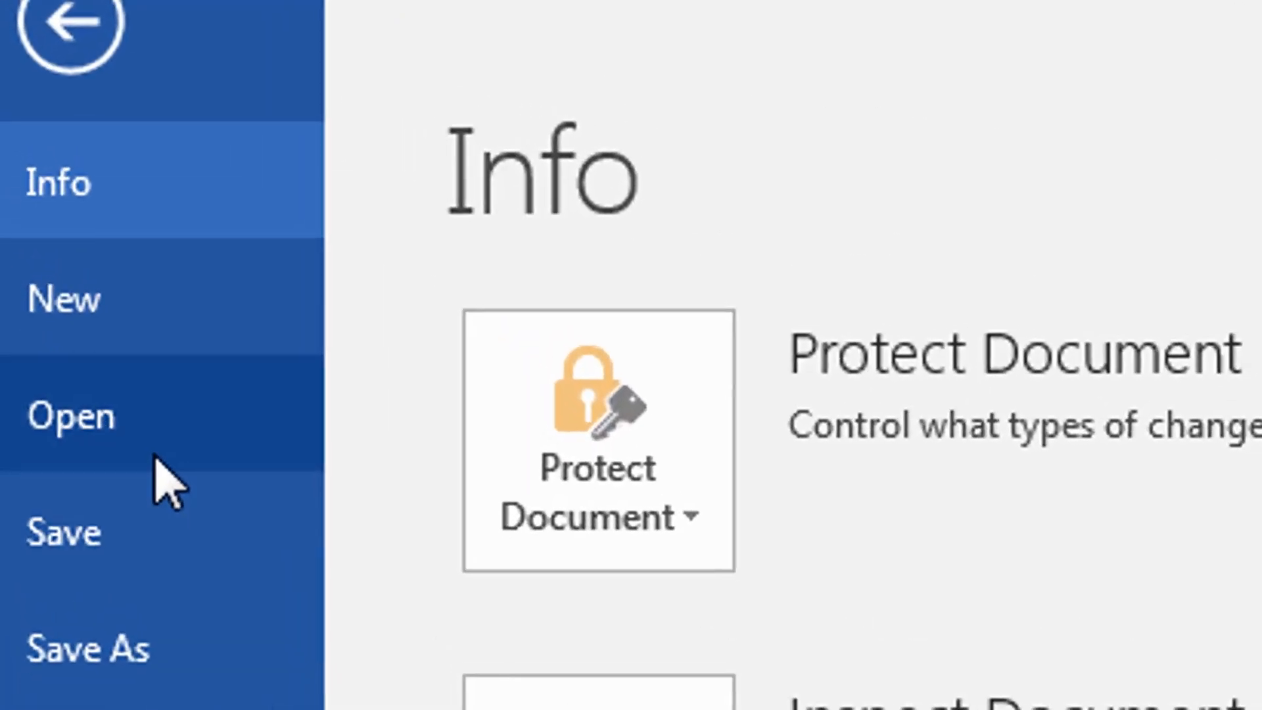
pyautogui.click(109, 279)
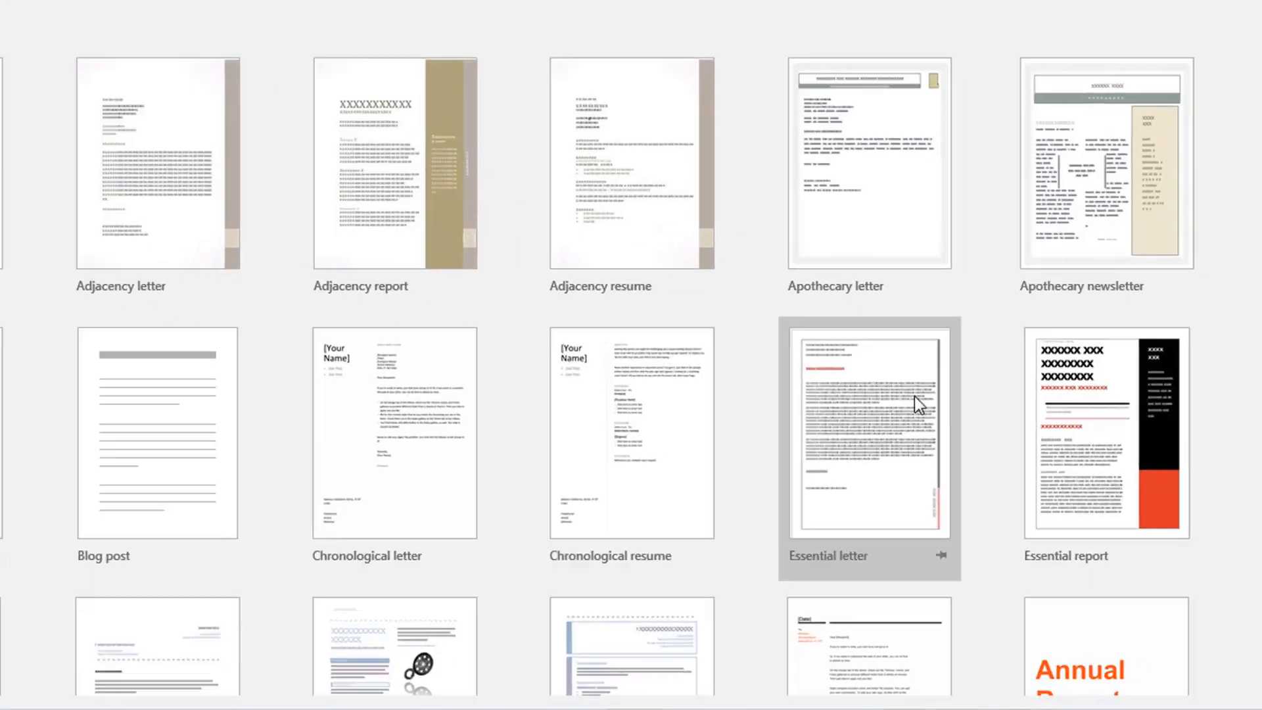
pyautogui.scroll(-4, 913, 396)
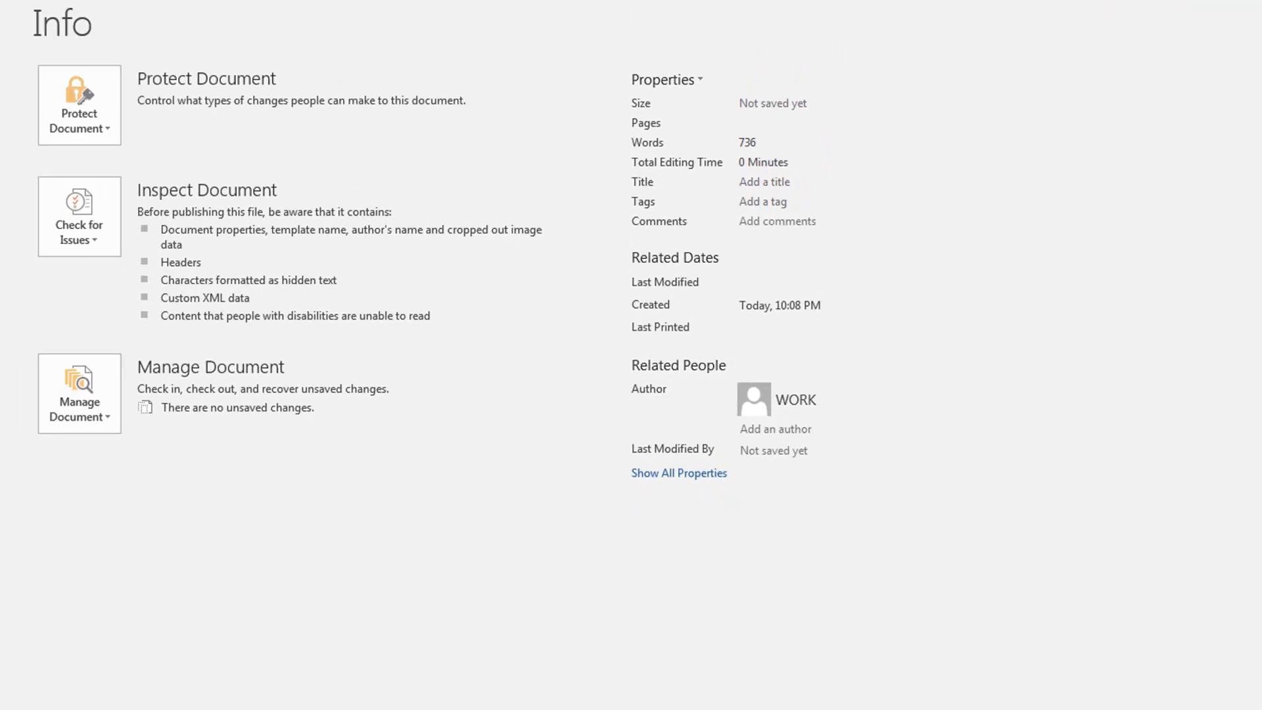
pyautogui.click(42, 107)
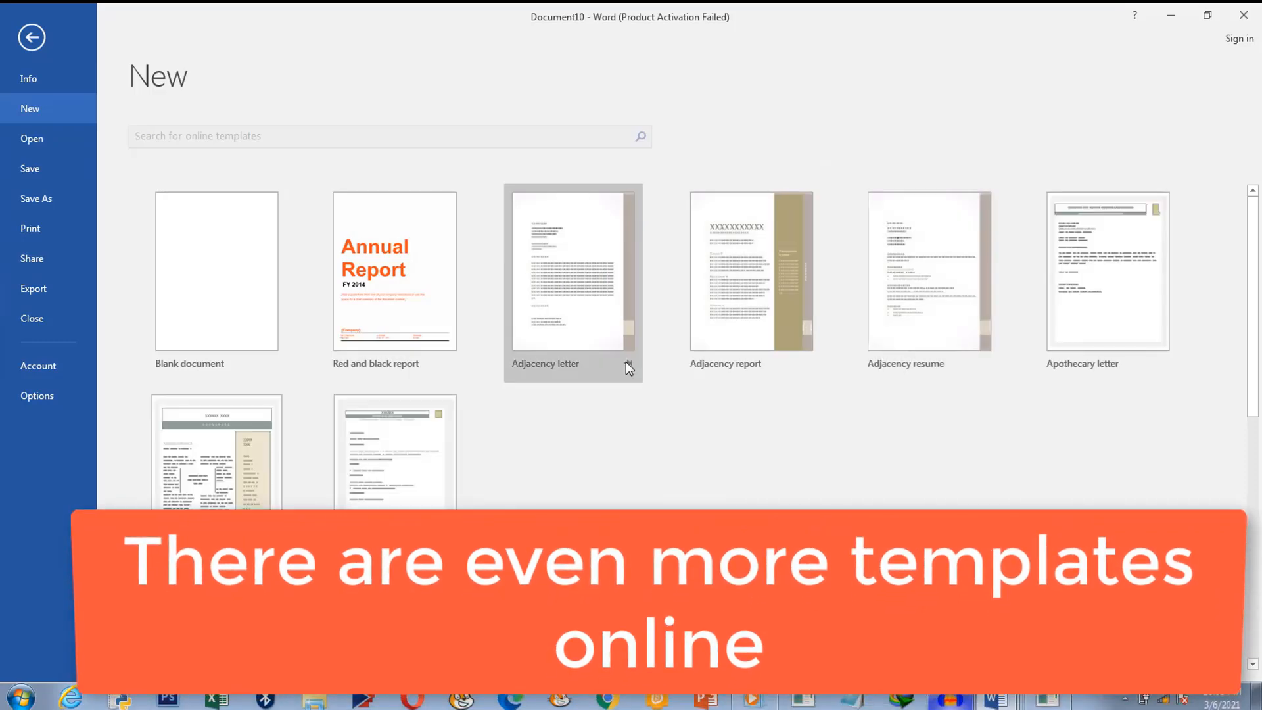
pyautogui.scroll(-2, 1114, 370)
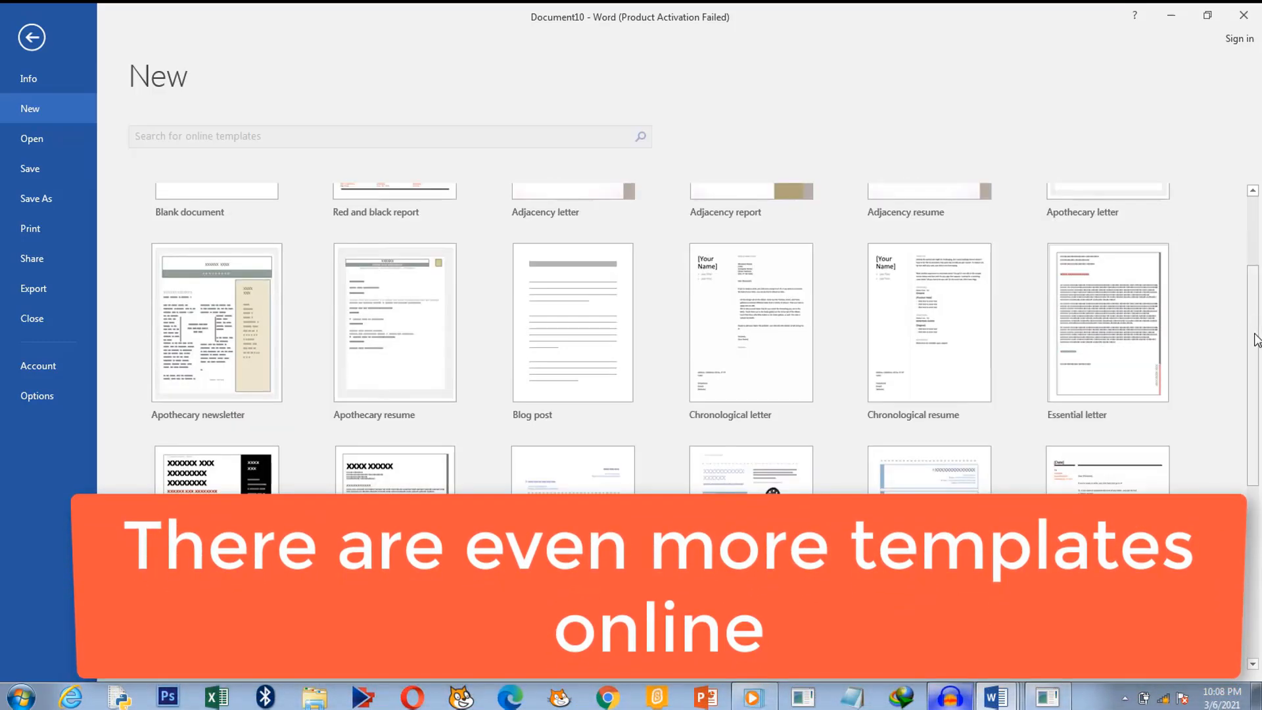
pyautogui.moveTo(1255, 334); pyautogui.dragTo(1258, 237)
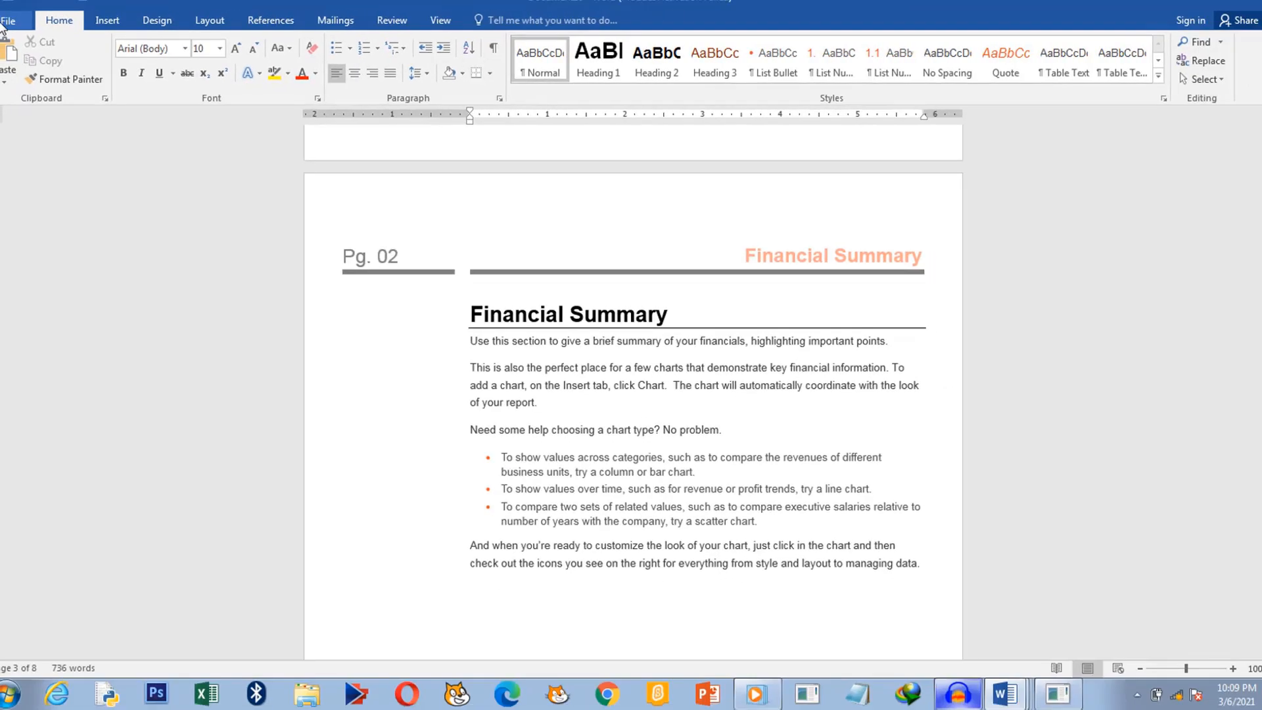
# Step: Create a blank document, Document11, from File > New
pyautogui.click(8, 26)
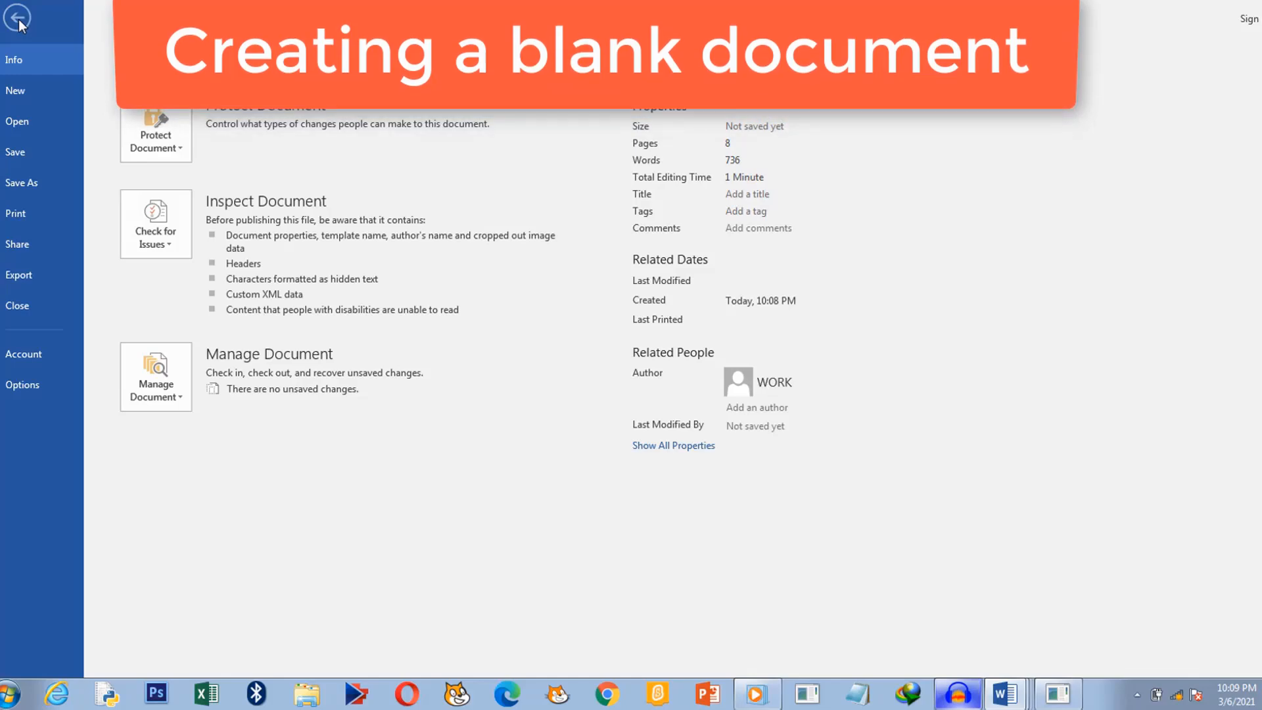
pyautogui.click(17, 18)
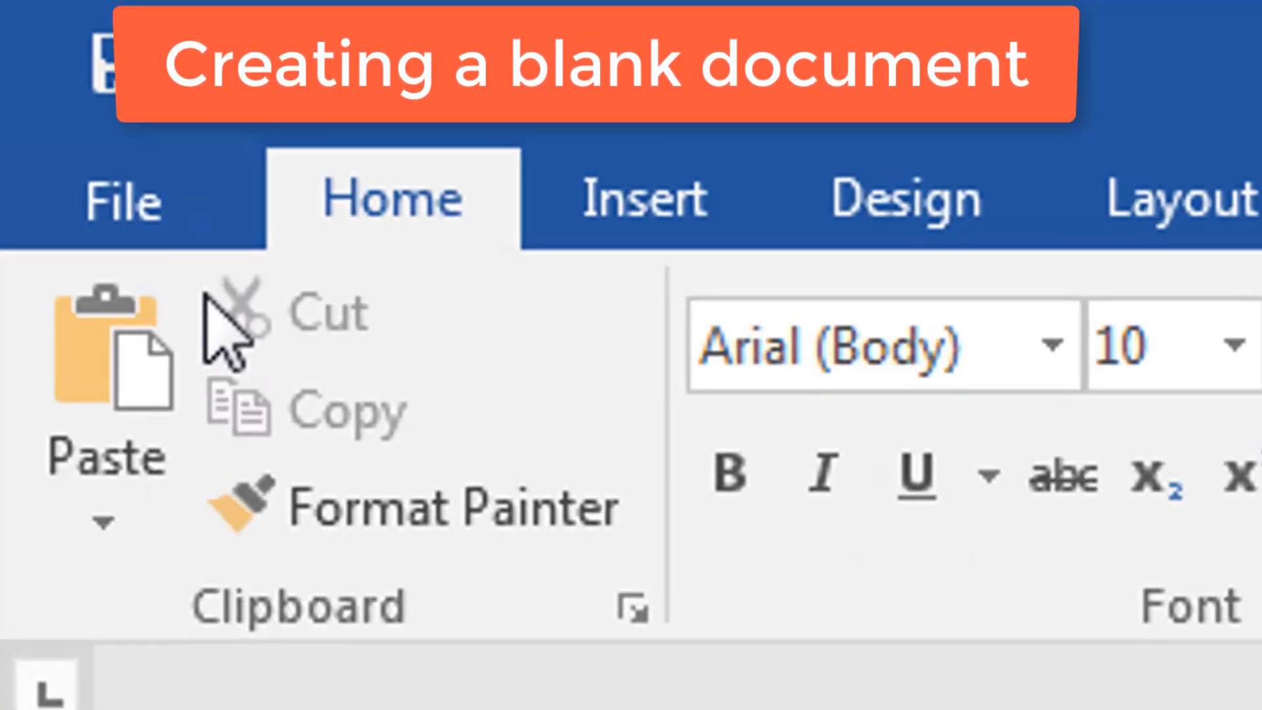
pyautogui.click(140, 223)
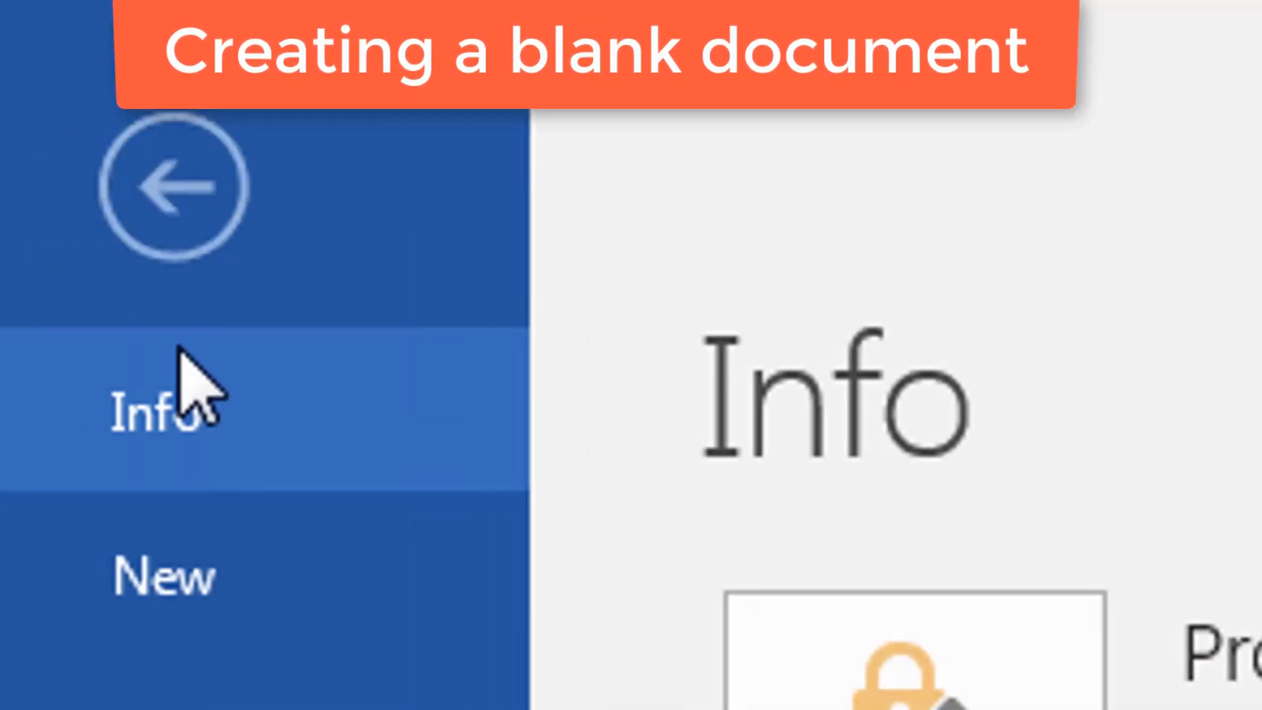
pyautogui.click(183, 577)
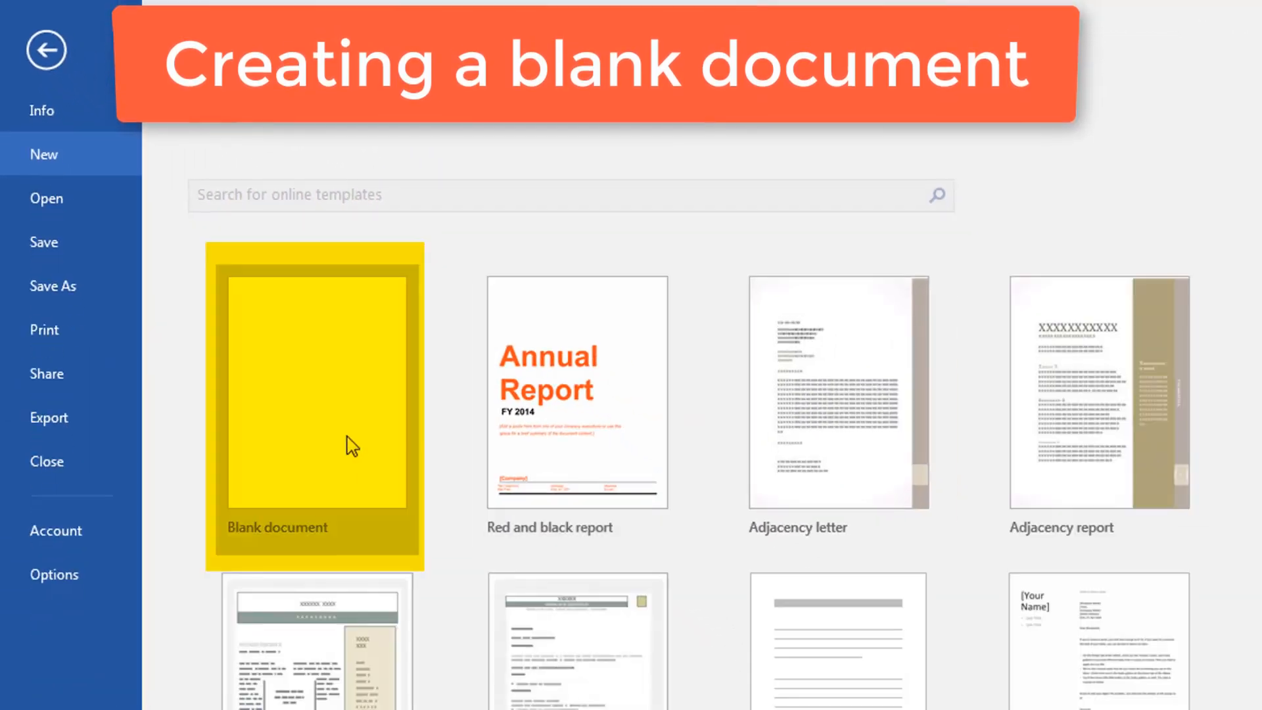
pyautogui.click(352, 443)
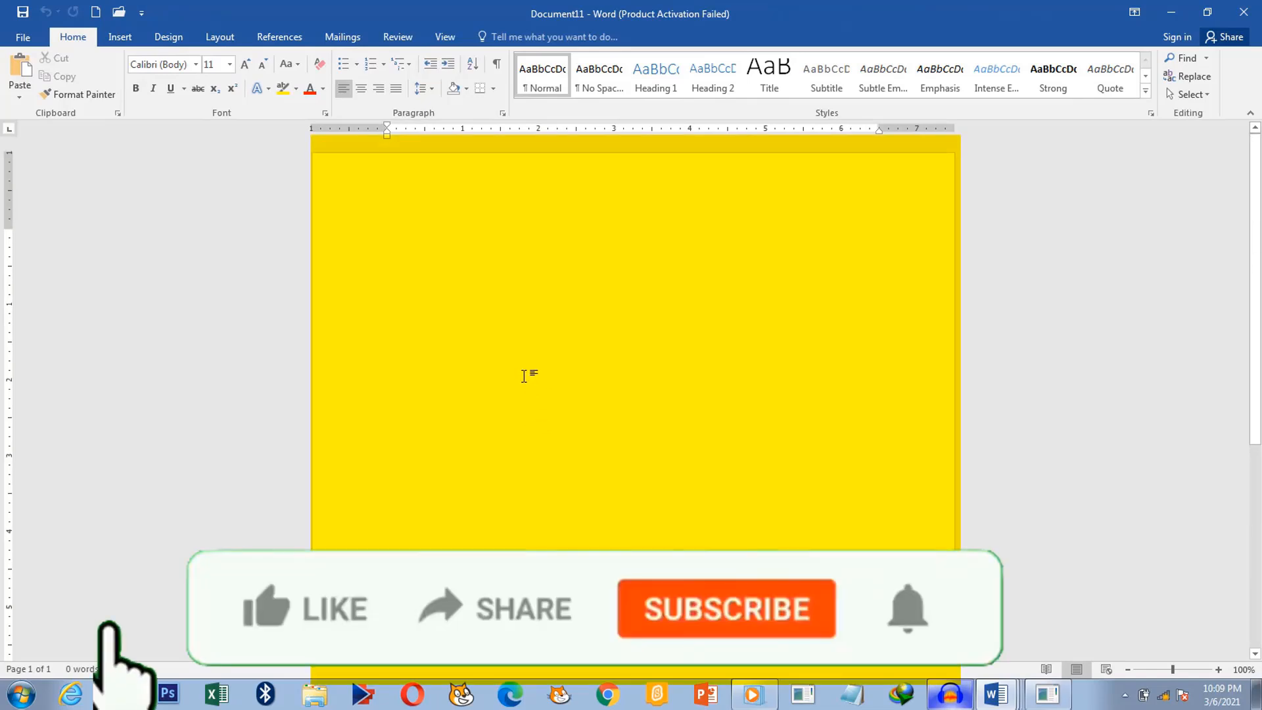
# Step: Type the line 'This is the way to learn' on the blank page, correcting the typo
pyautogui.write('Thisi')
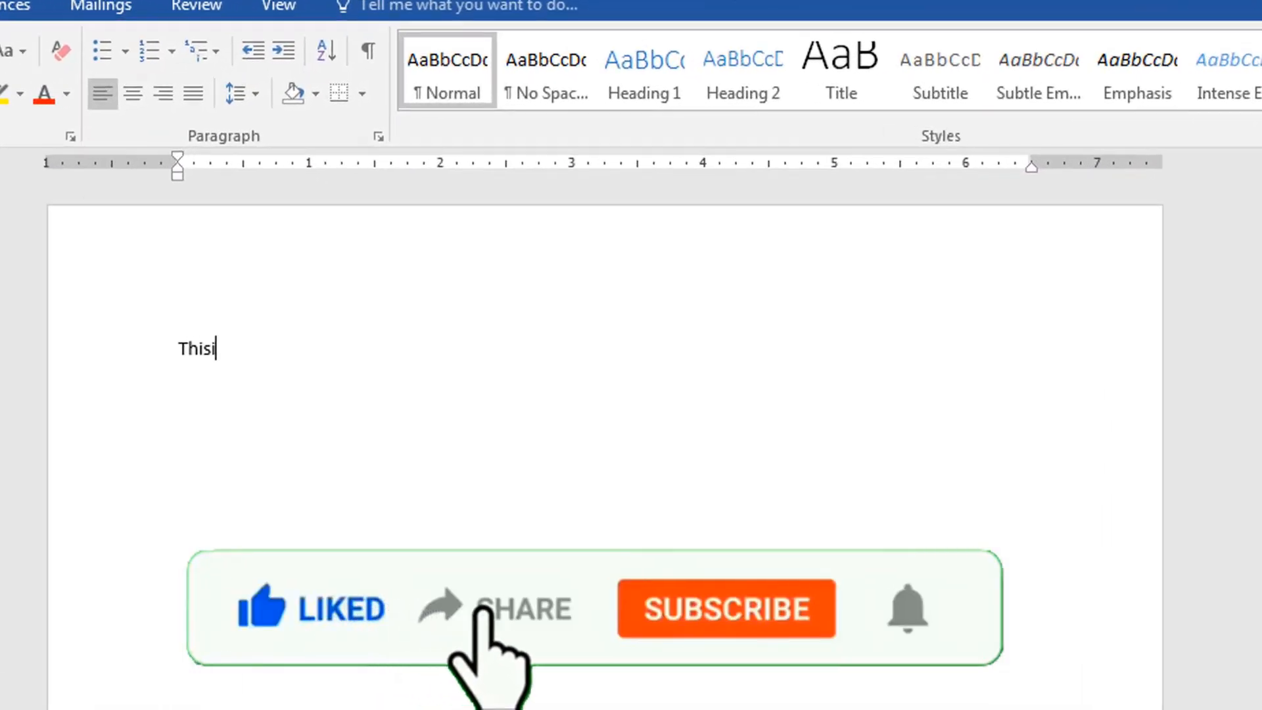
pyautogui.press('BackSpace')
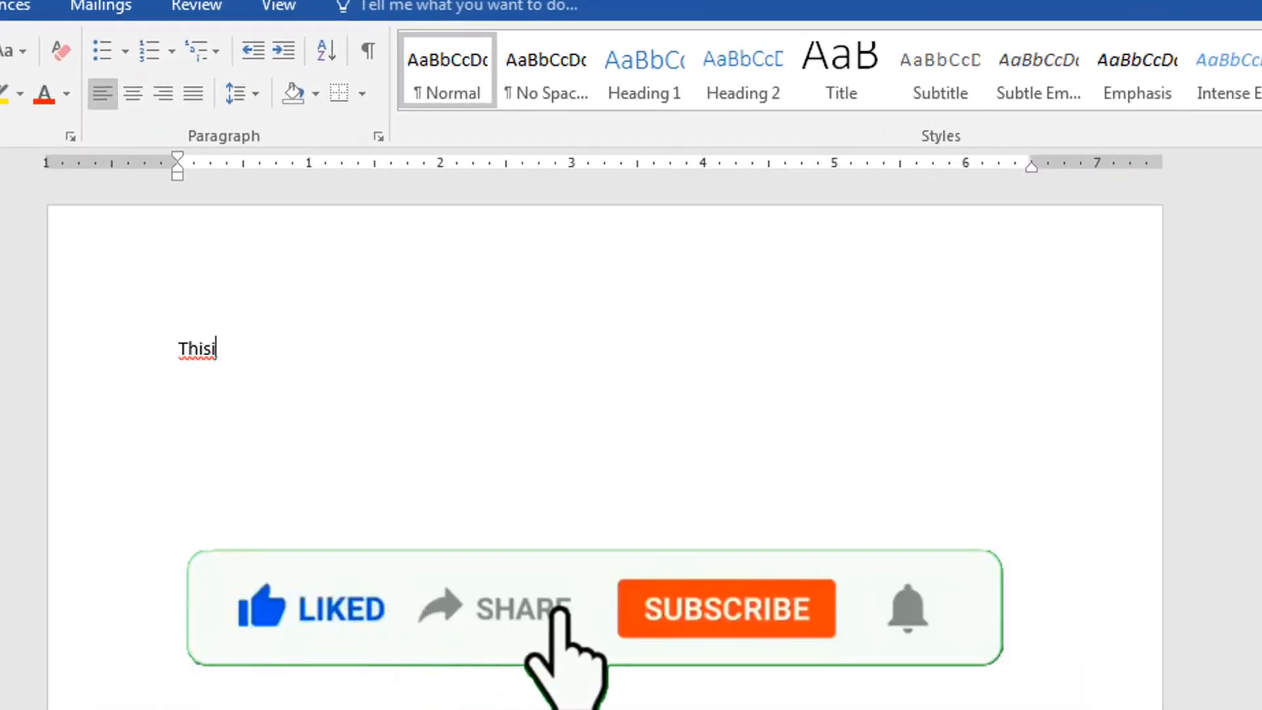
pyautogui.write('is')
pyautogui.write(' the way to ')
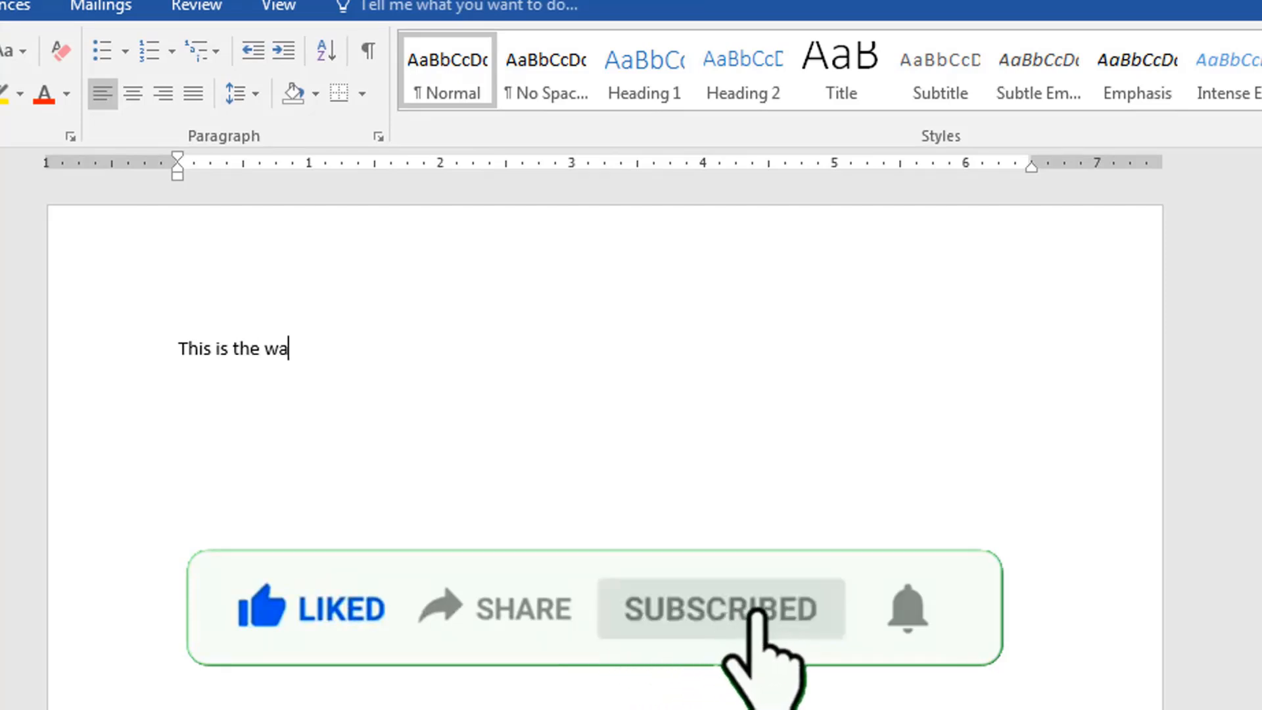
pyautogui.write('learn')
pyautogui.press('Return')
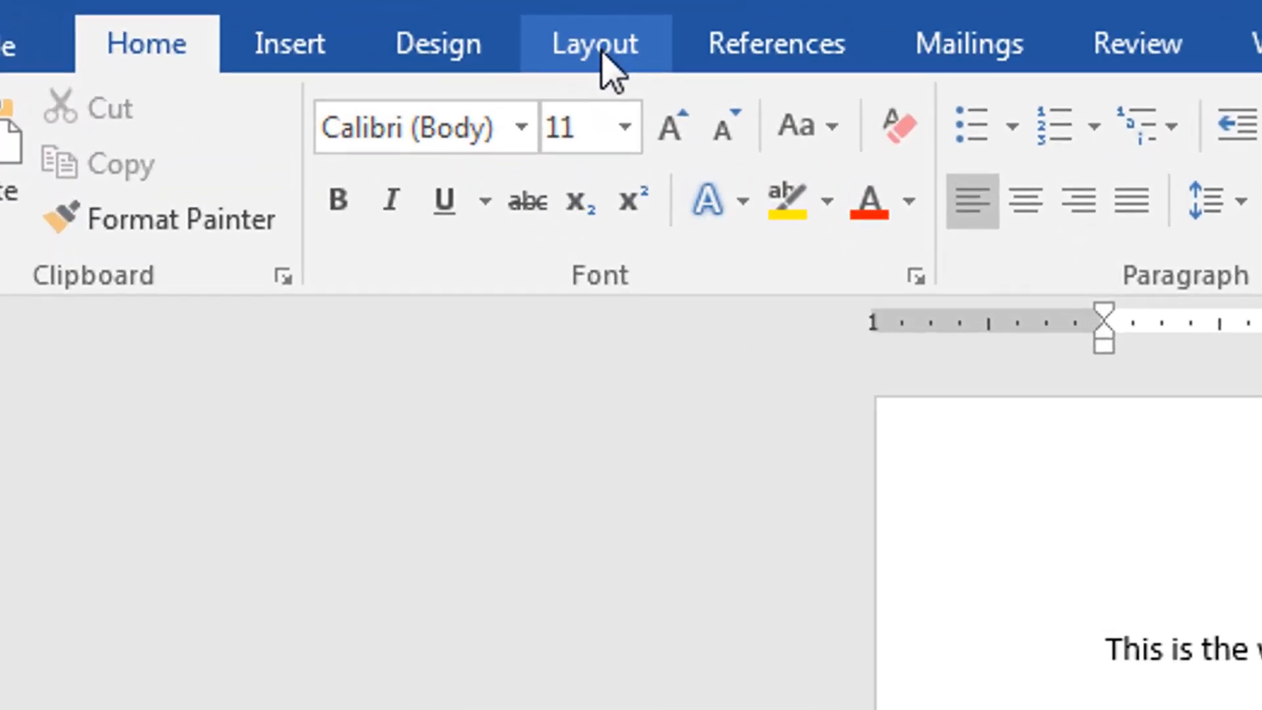
# Step: Switch the page orientation to Landscape, then back to Portrait
pyautogui.click(219, 8)
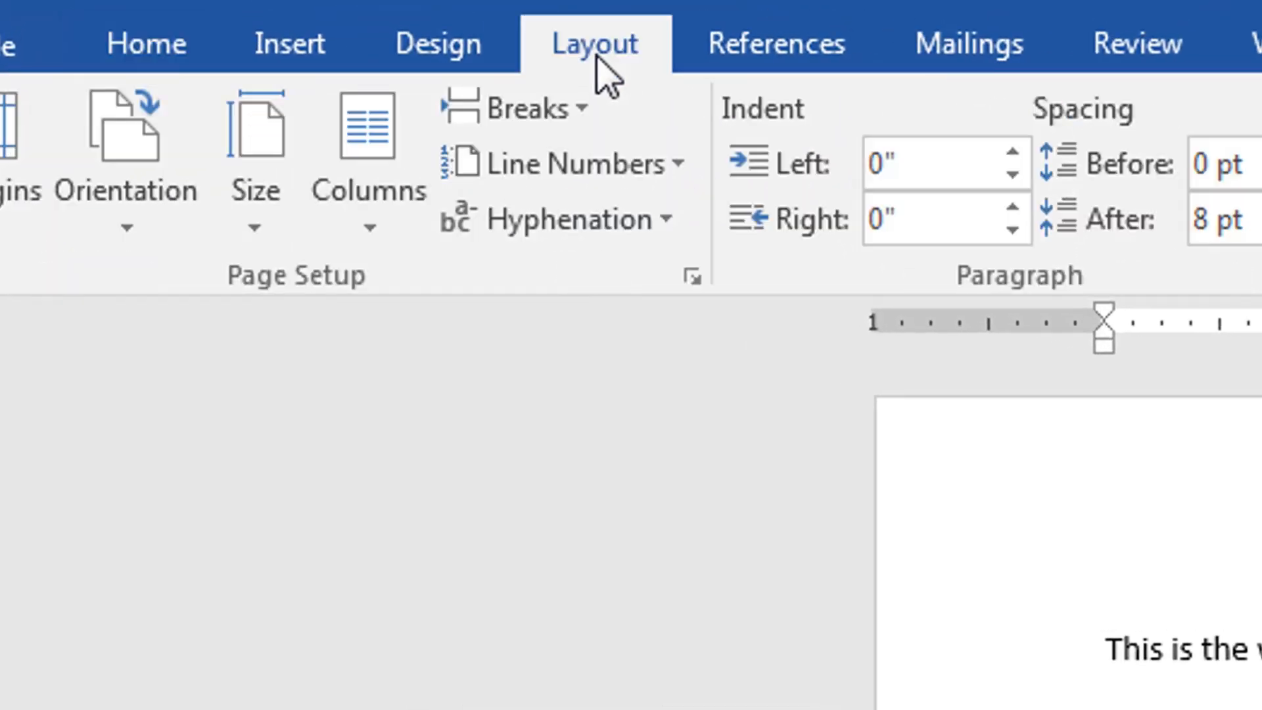
pyautogui.click(129, 237)
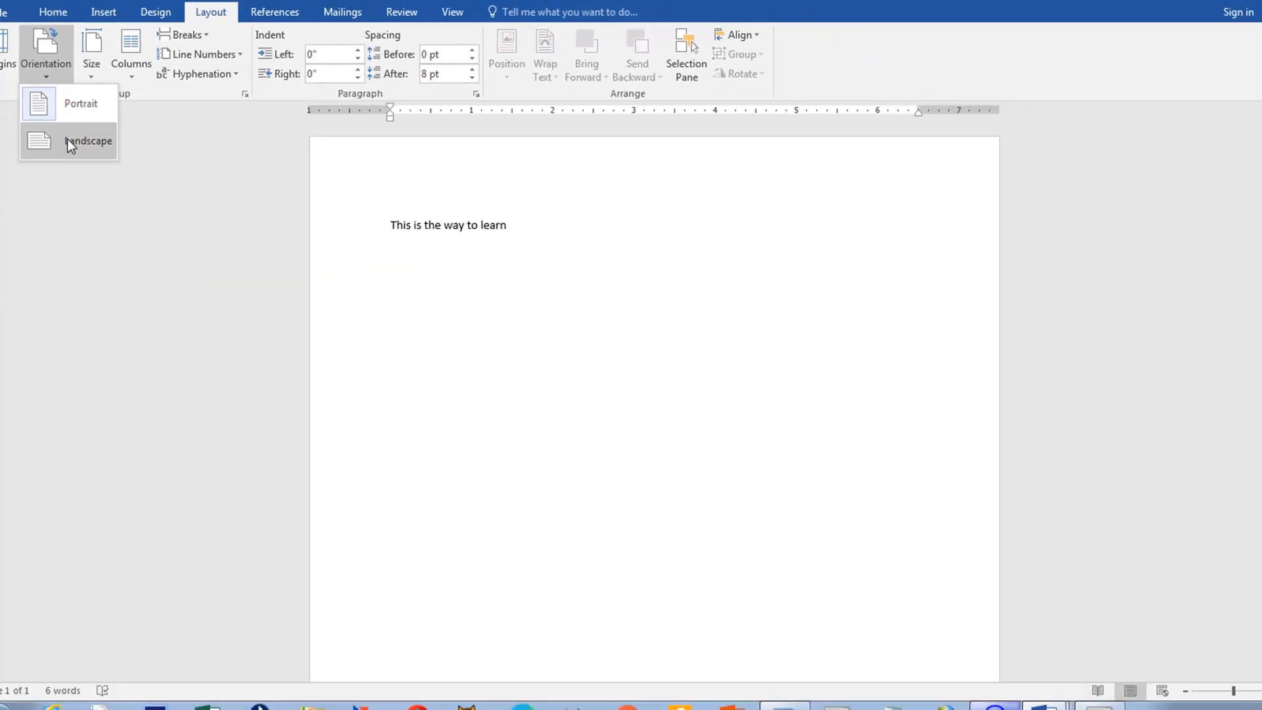
pyautogui.click(187, 402)
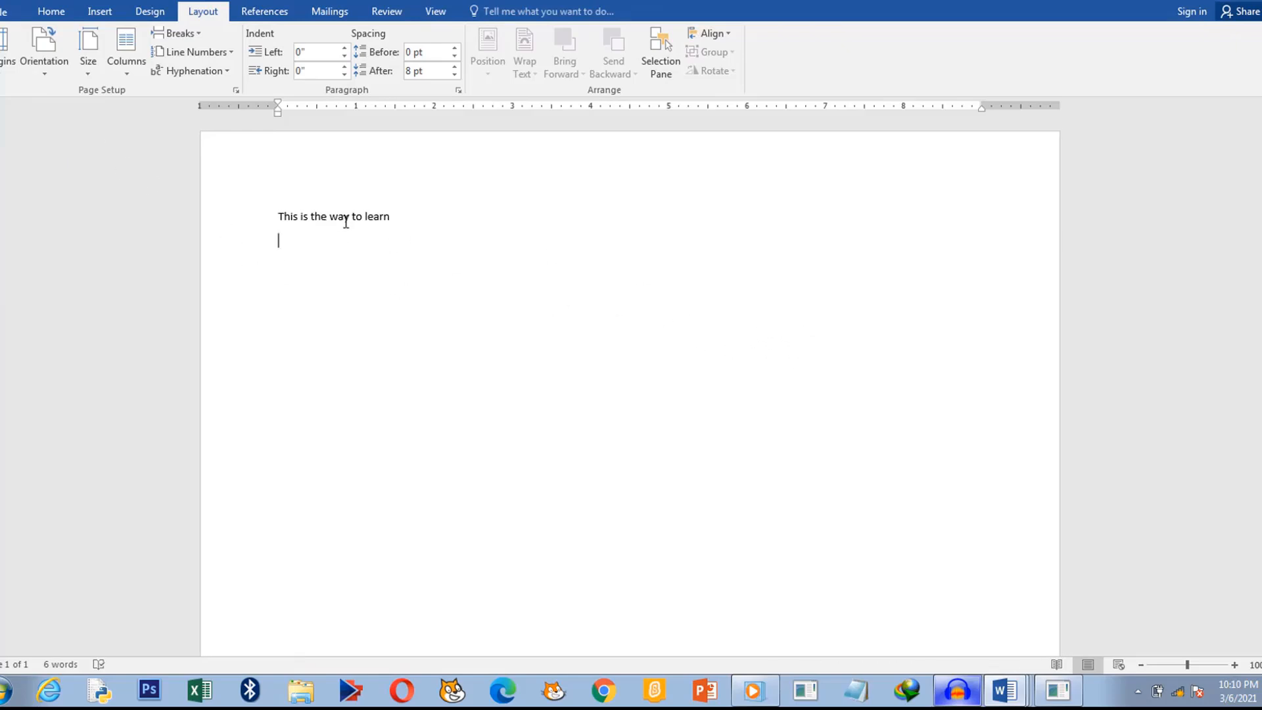
pyautogui.click(40, 74)
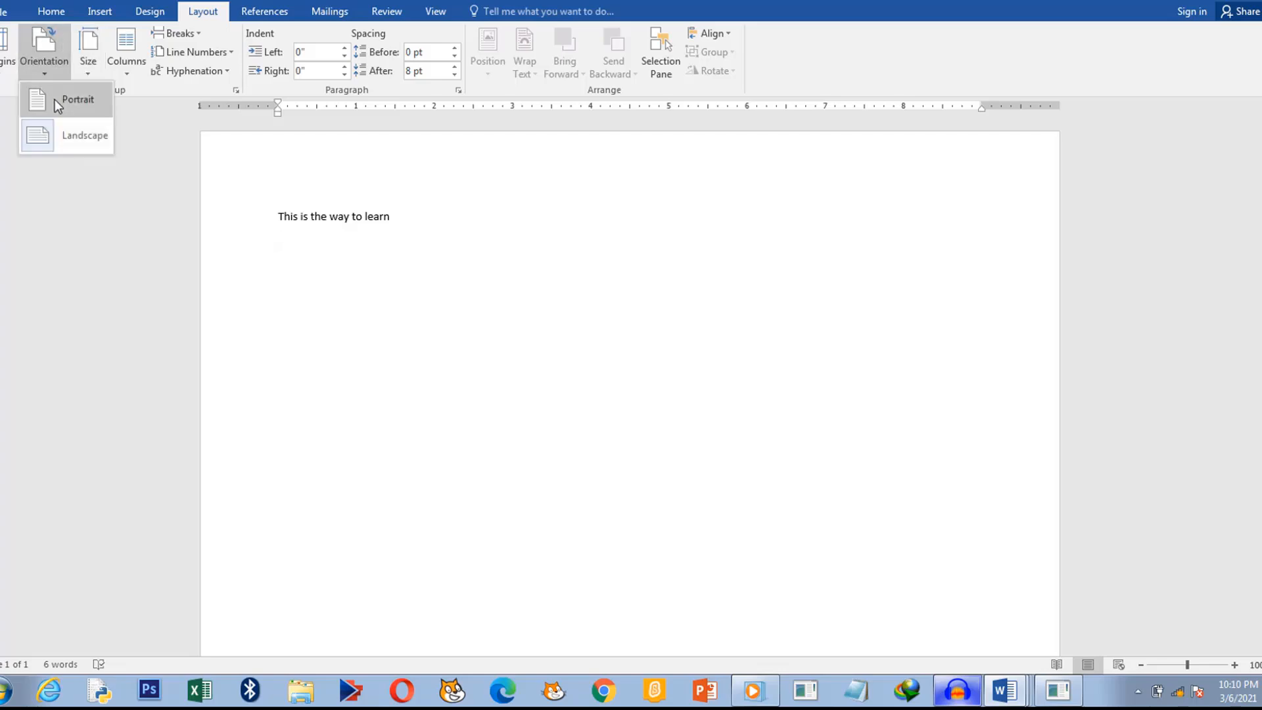
pyautogui.click(55, 99)
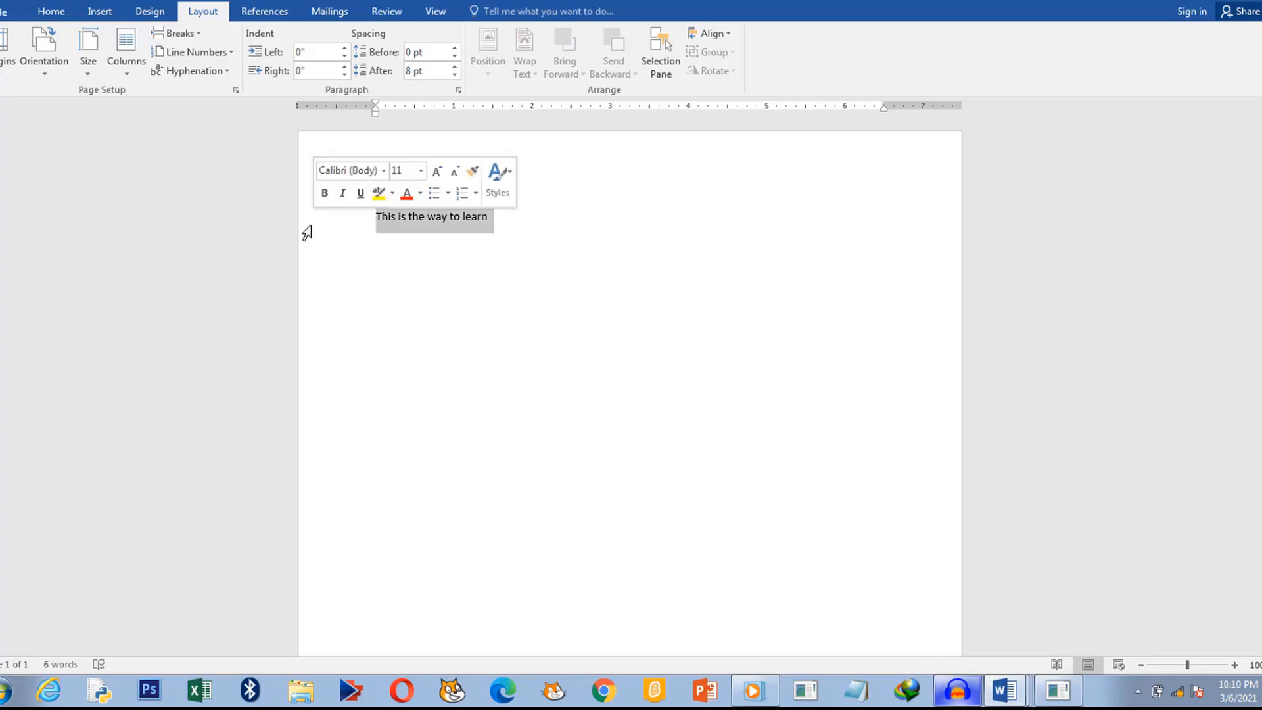
# Step: Delete the selected line 'This is the way to learn', leaving the document empty
pyautogui.press('Delete')
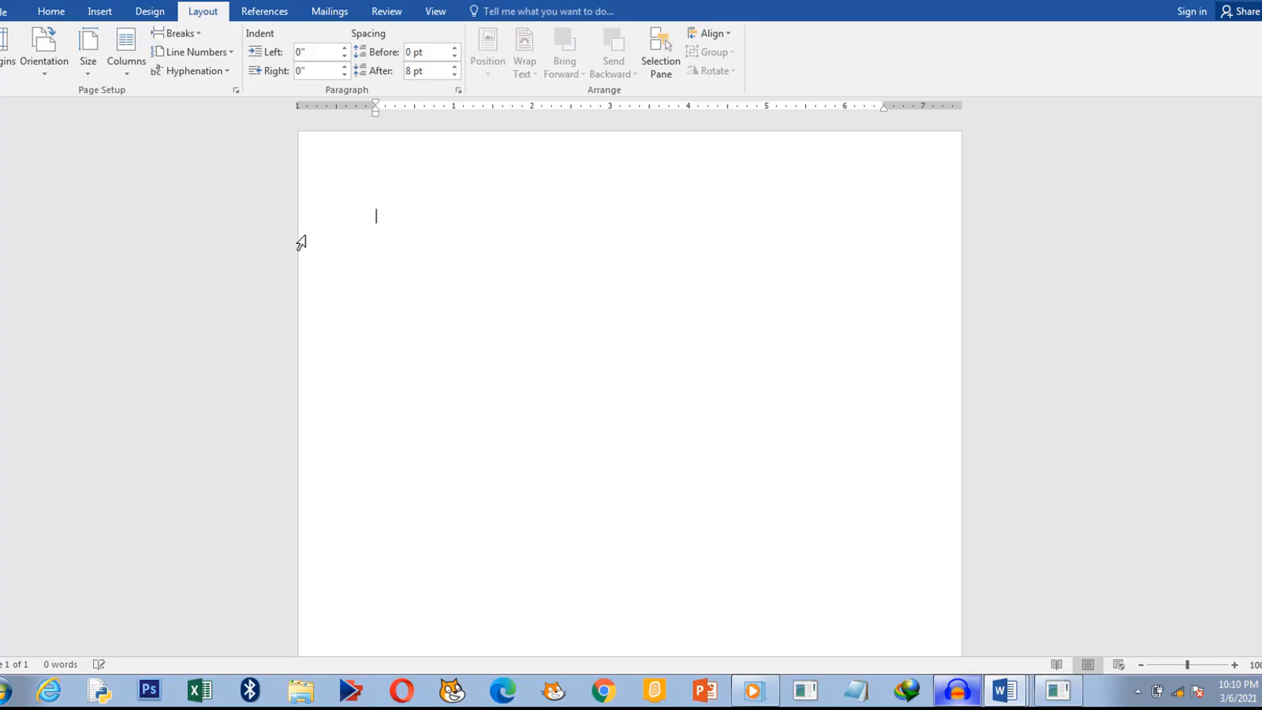